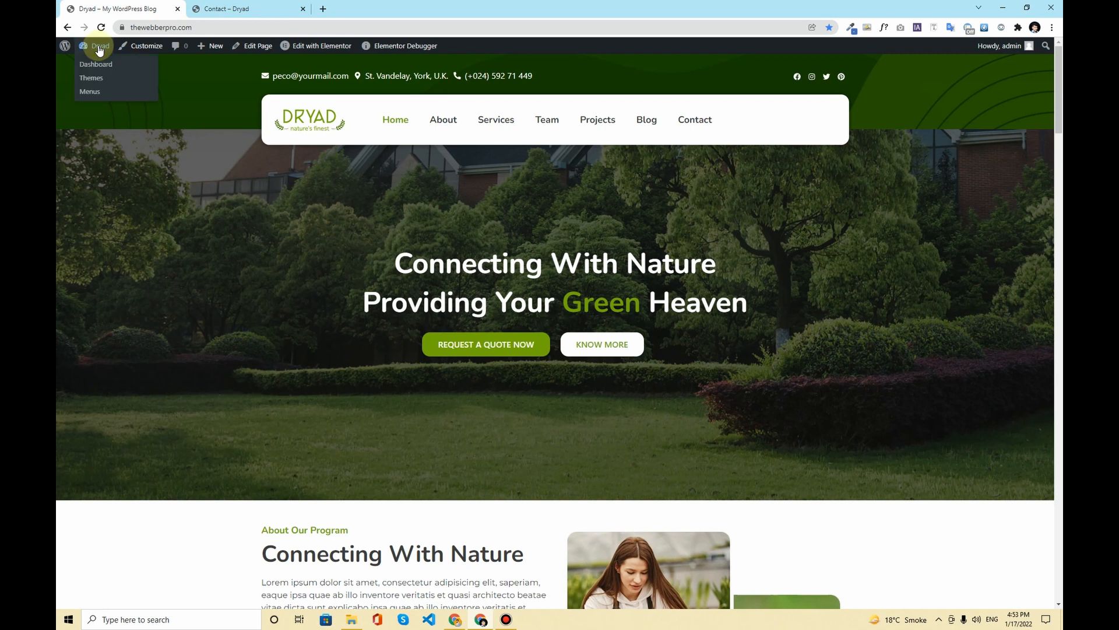
Step: Go to the Dryad admin Dashboard and open the live site in a new tab
left_click(105, 63)
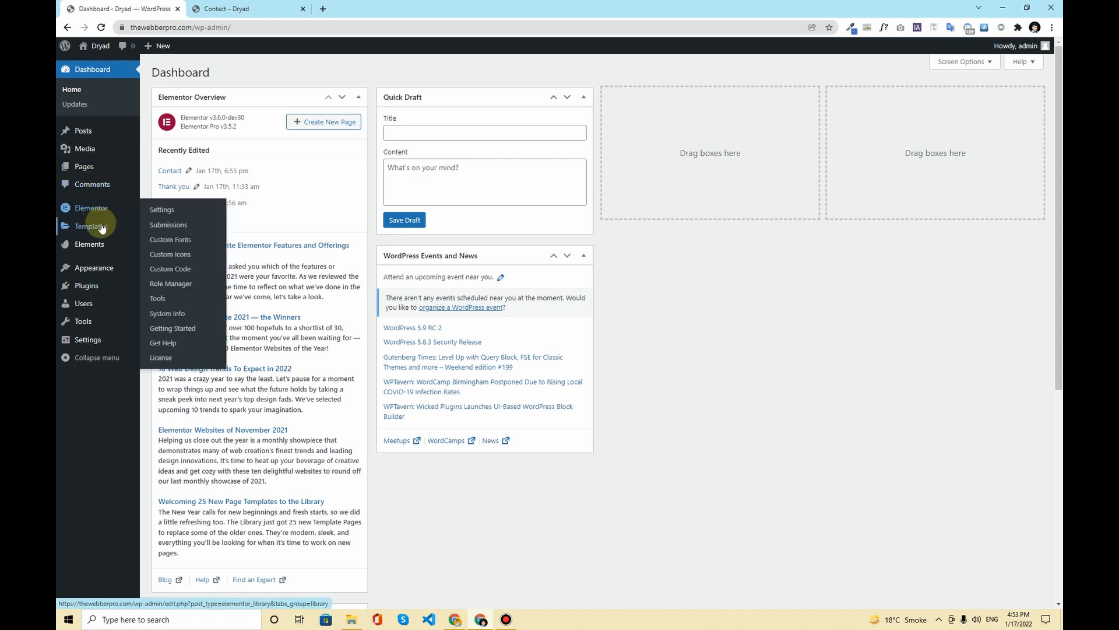
mouse_move(102, 245)
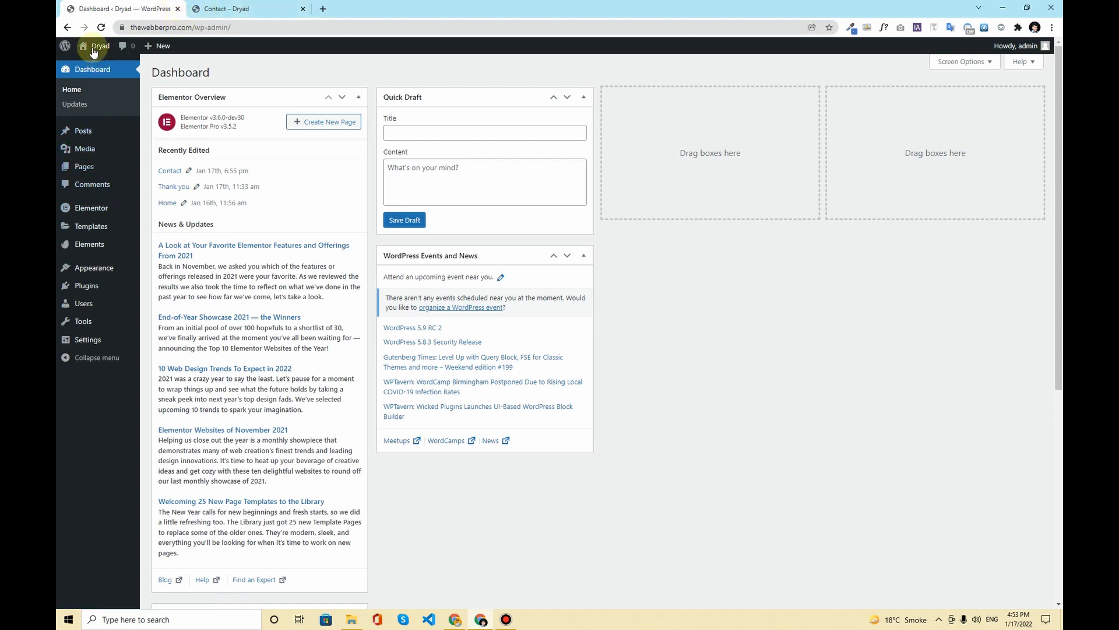
middle_click(94, 66)
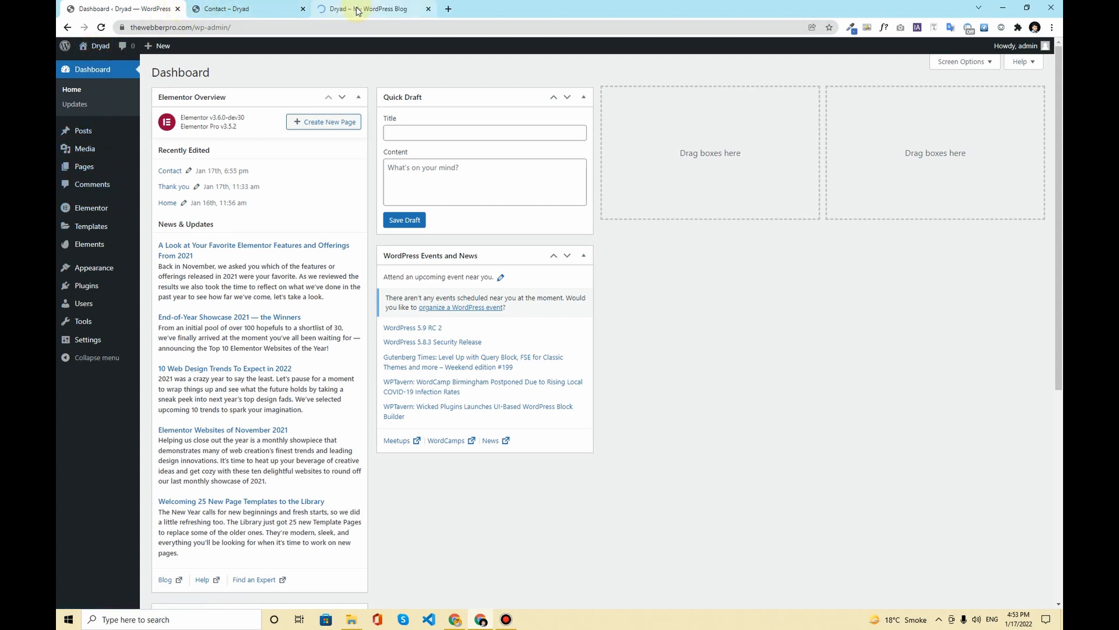
left_click(357, 9)
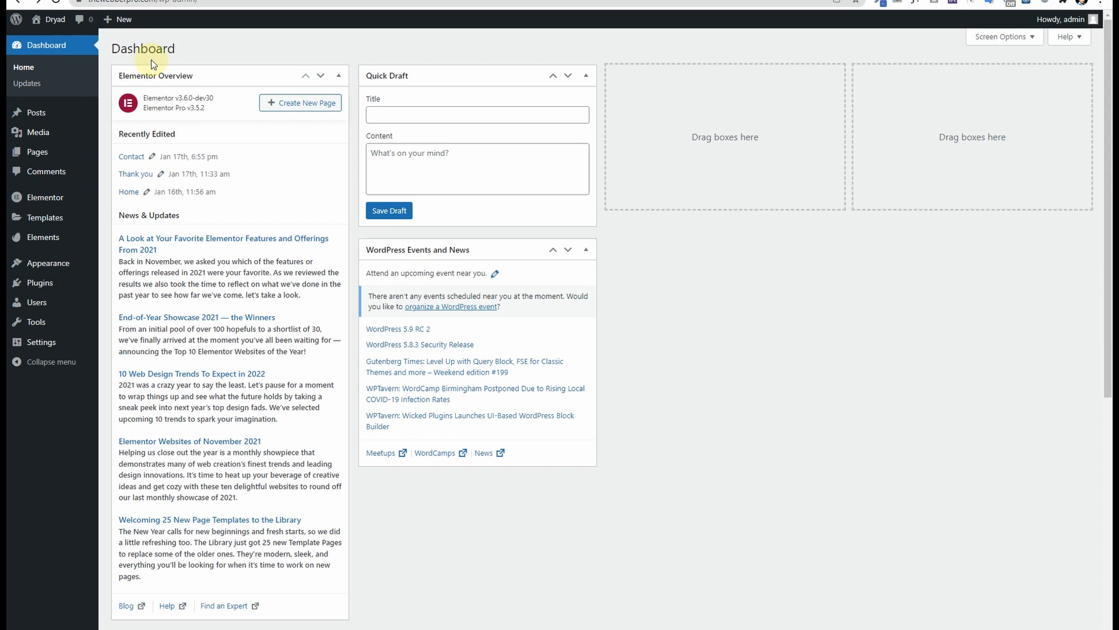
Step: Under Templates > Popups, create a new popup template named 'Promotion'
mouse_move(60, 219)
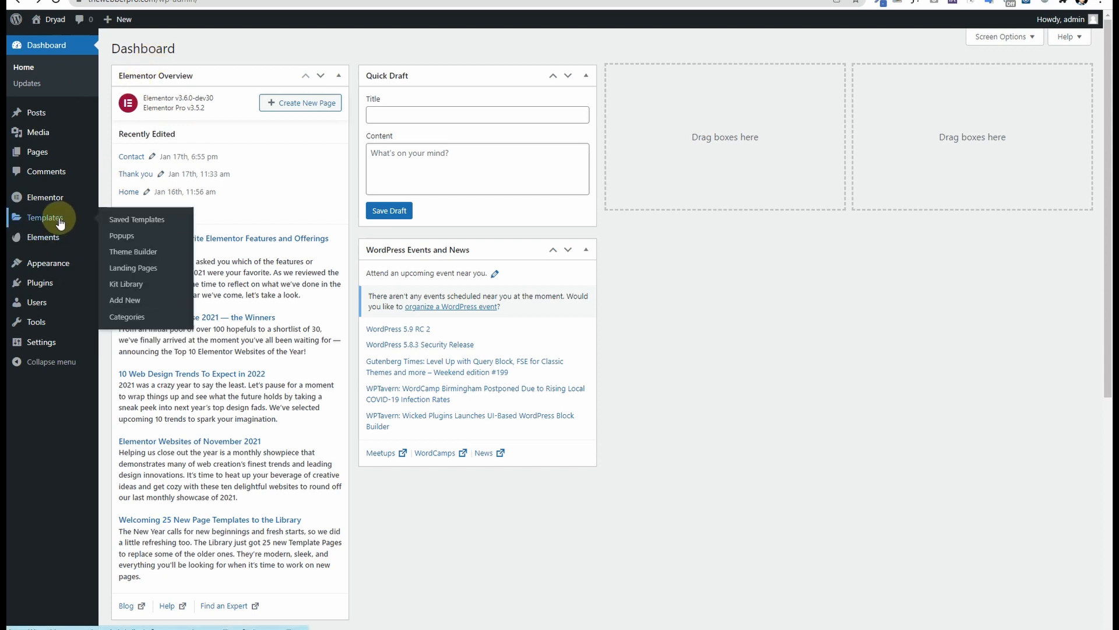
left_click(135, 241)
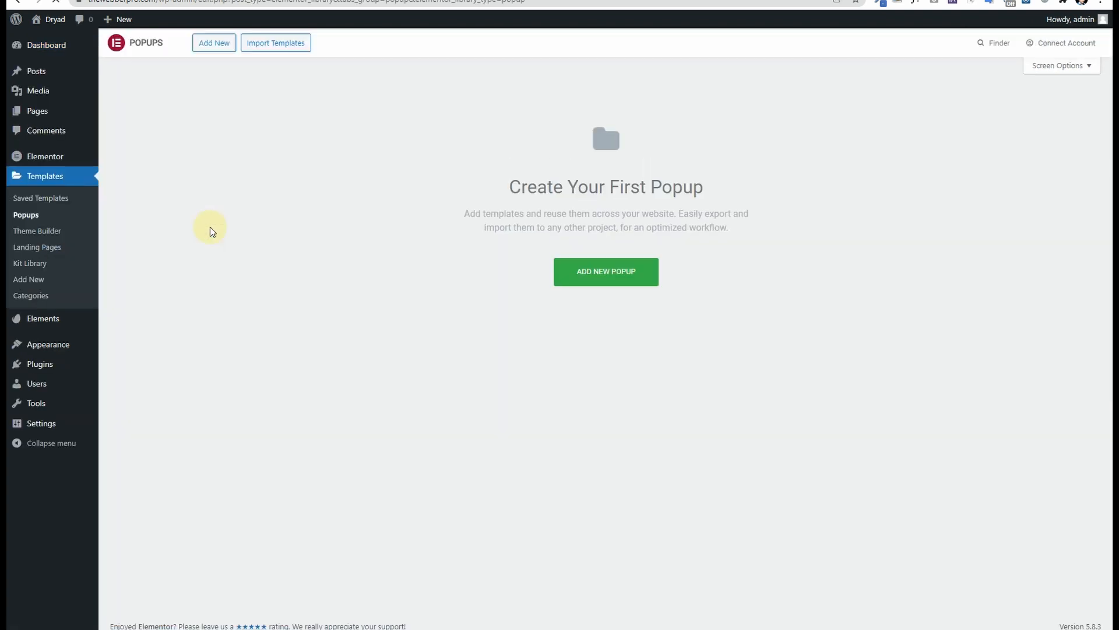
left_click(617, 274)
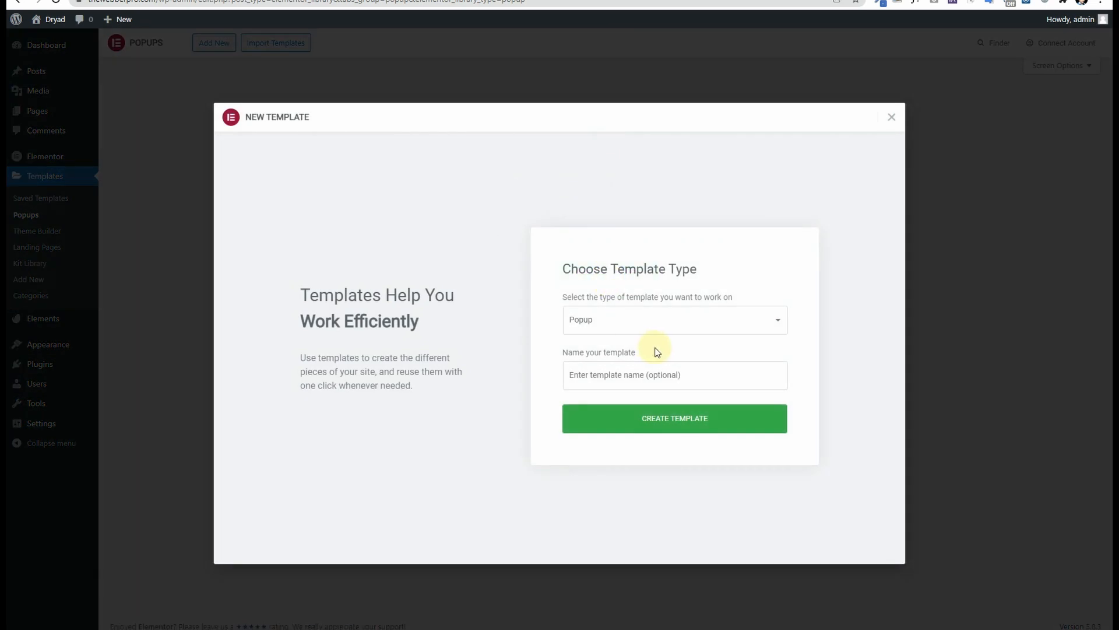
left_click(645, 369)
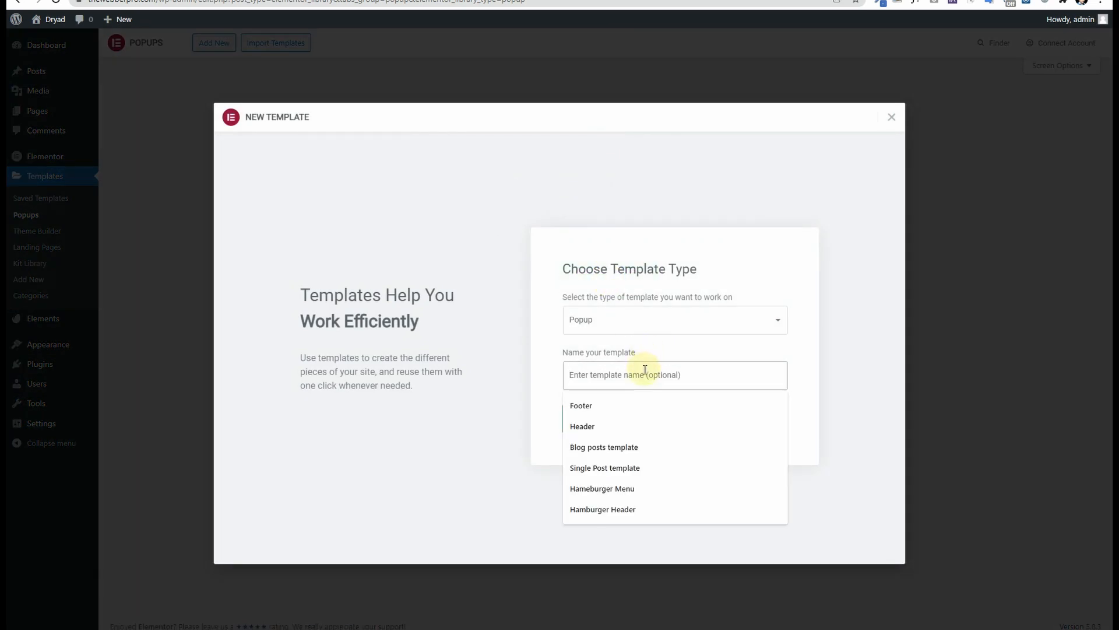
type("Promotion")
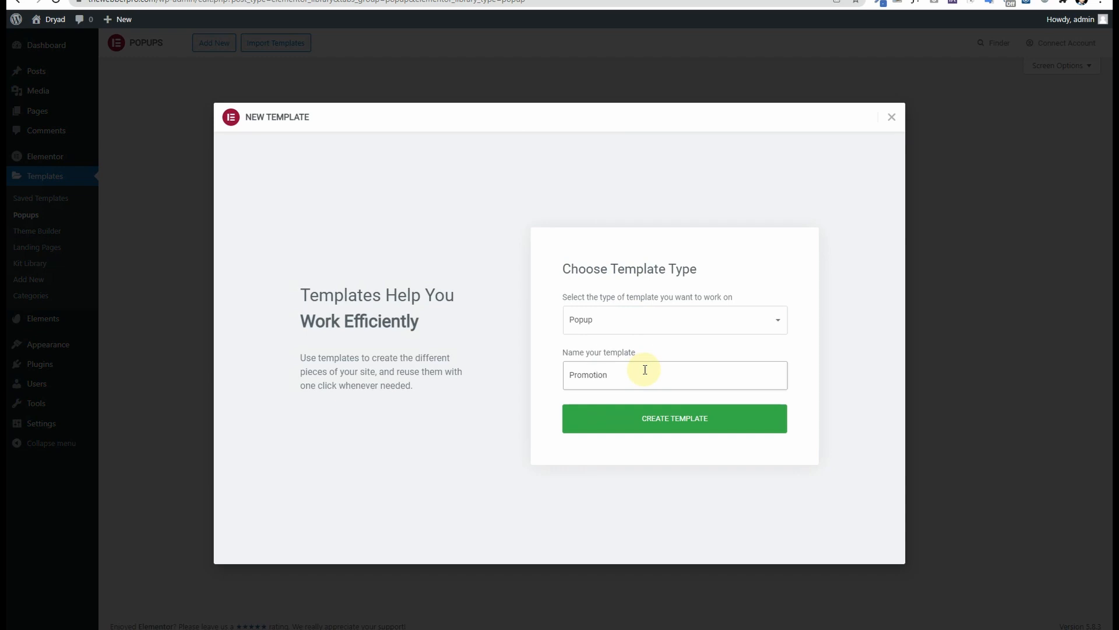
left_click(655, 424)
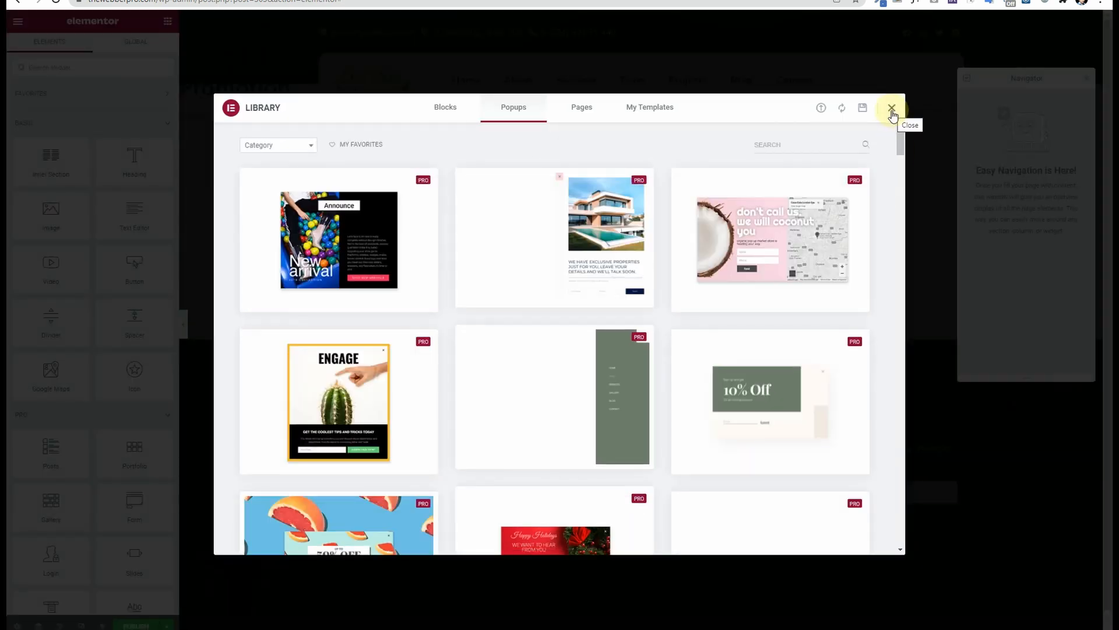
Step: Browse the Library's popup designs, close it without inserting one, and open the popup Settings
mouse_move(749, 390)
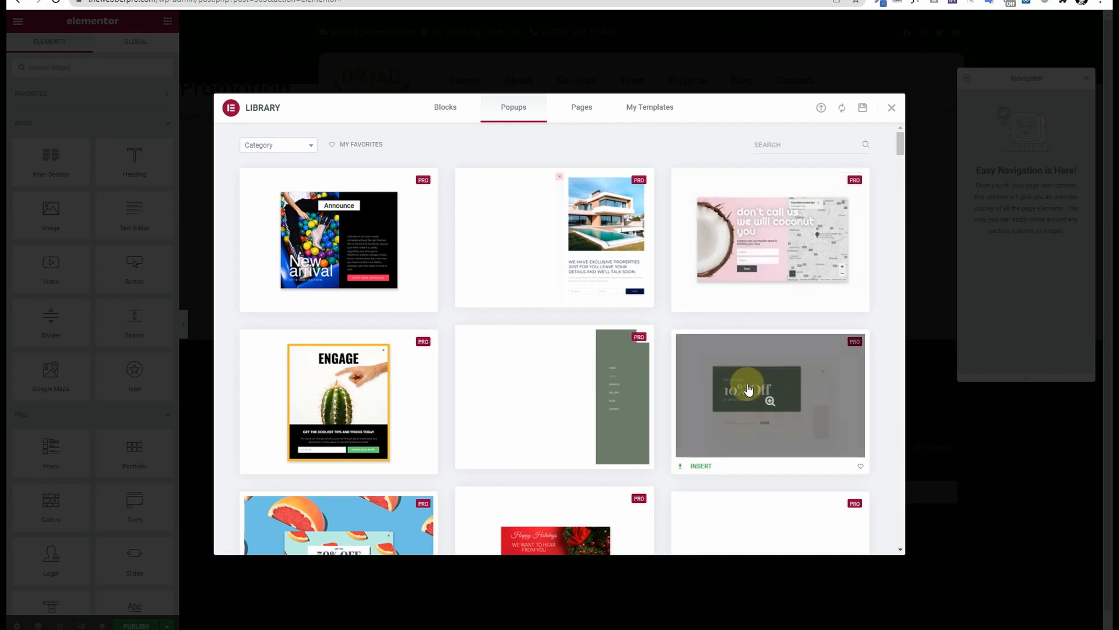
scroll(748, 389, "down", 4)
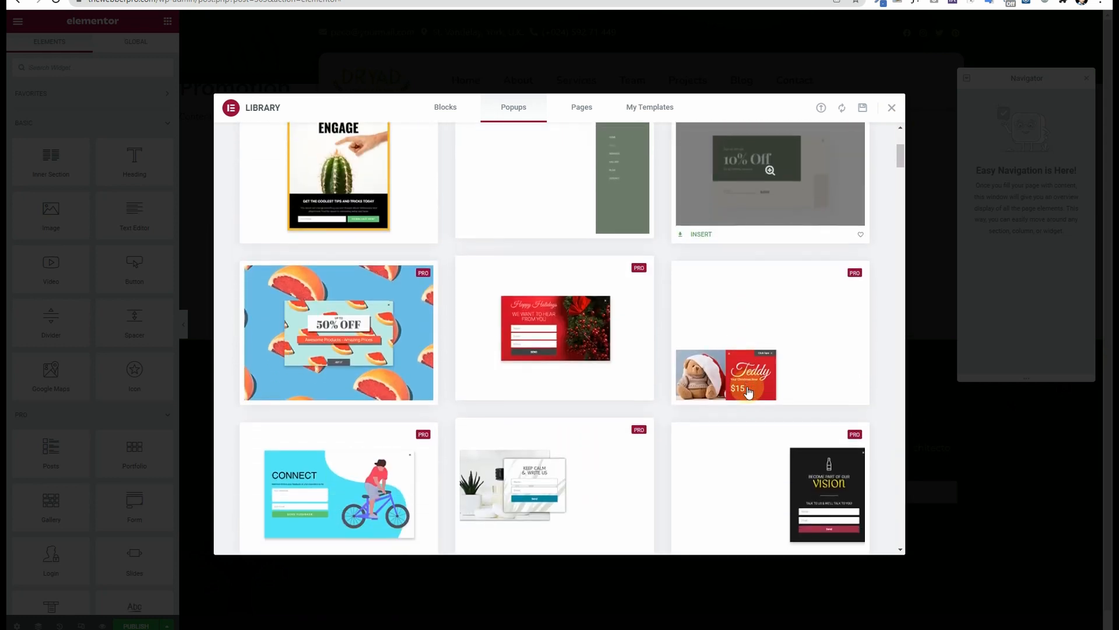
scroll(746, 390, "down", 5)
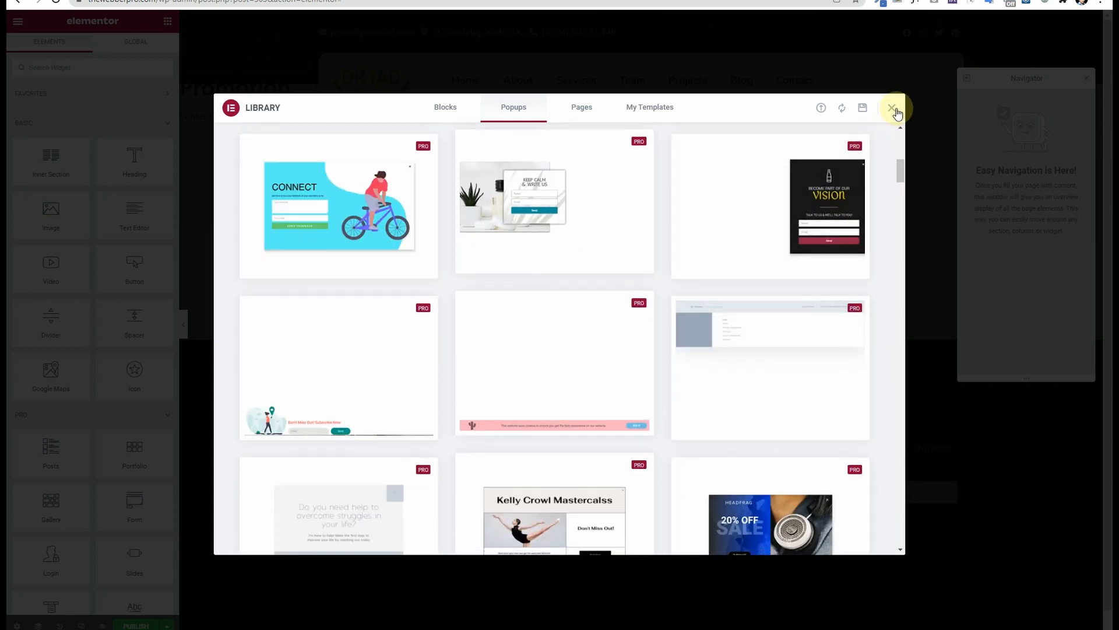
left_click(893, 108)
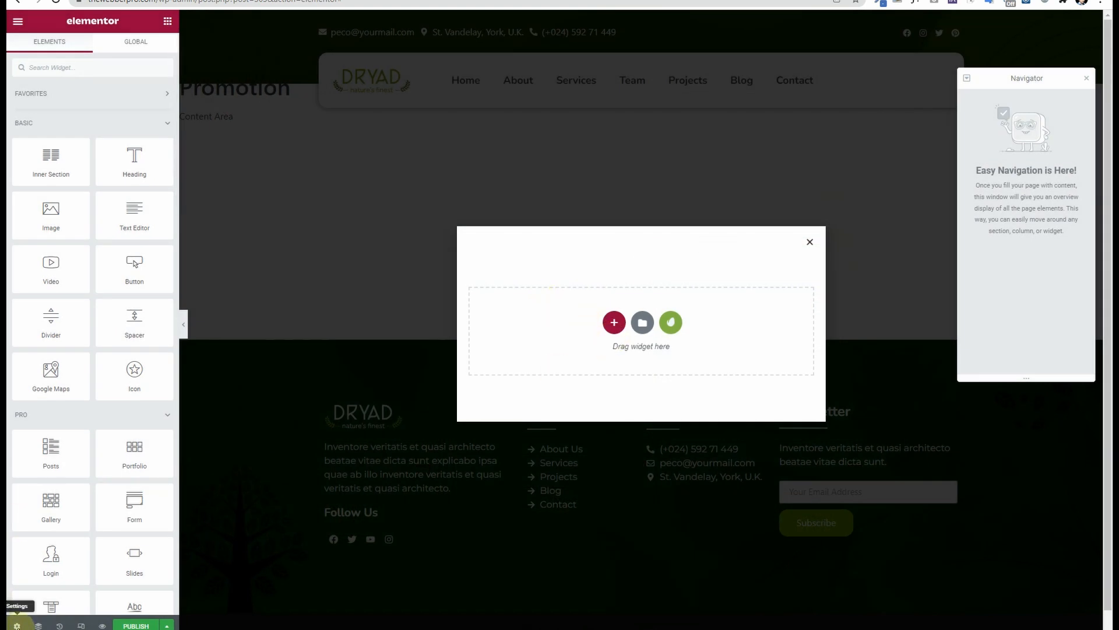
left_click(17, 625)
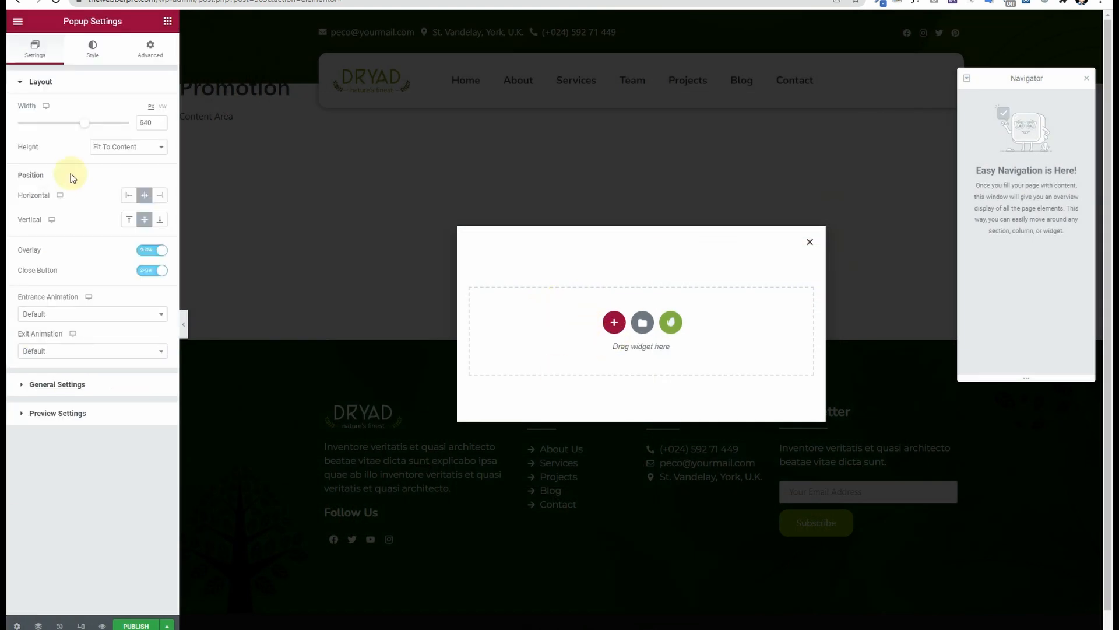
Step: Set popup width to 752 px; try Fit To Screen and Custom height, then keep Fit To Content
mouse_move(84, 127)
left_mouse_down()
mouse_move(110, 125)
mouse_move(99, 131)
left_mouse_up()
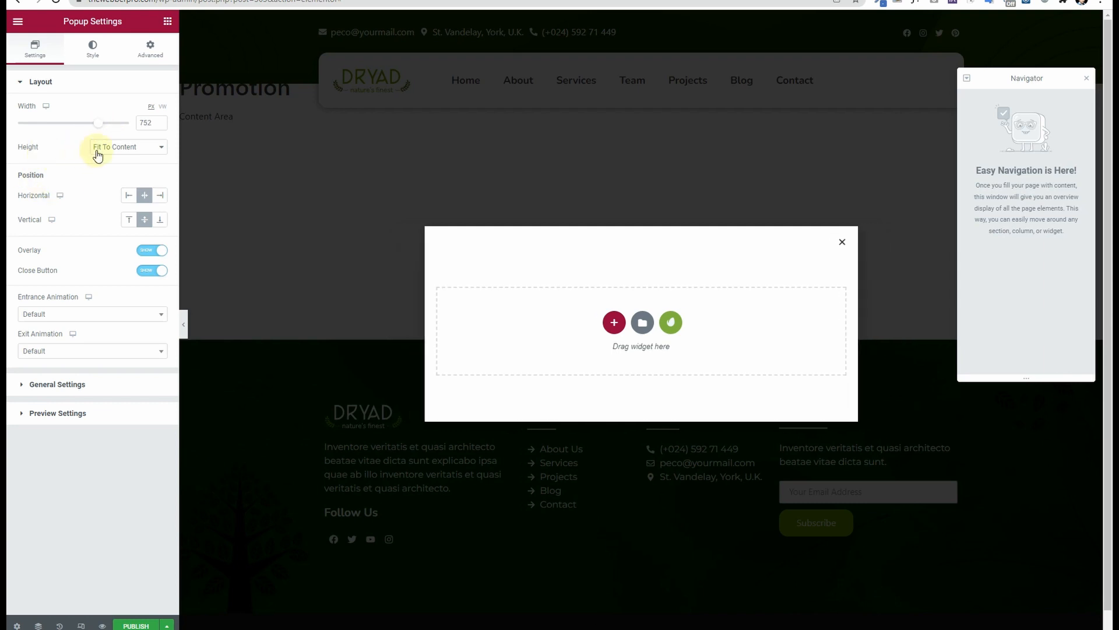
left_click(117, 149)
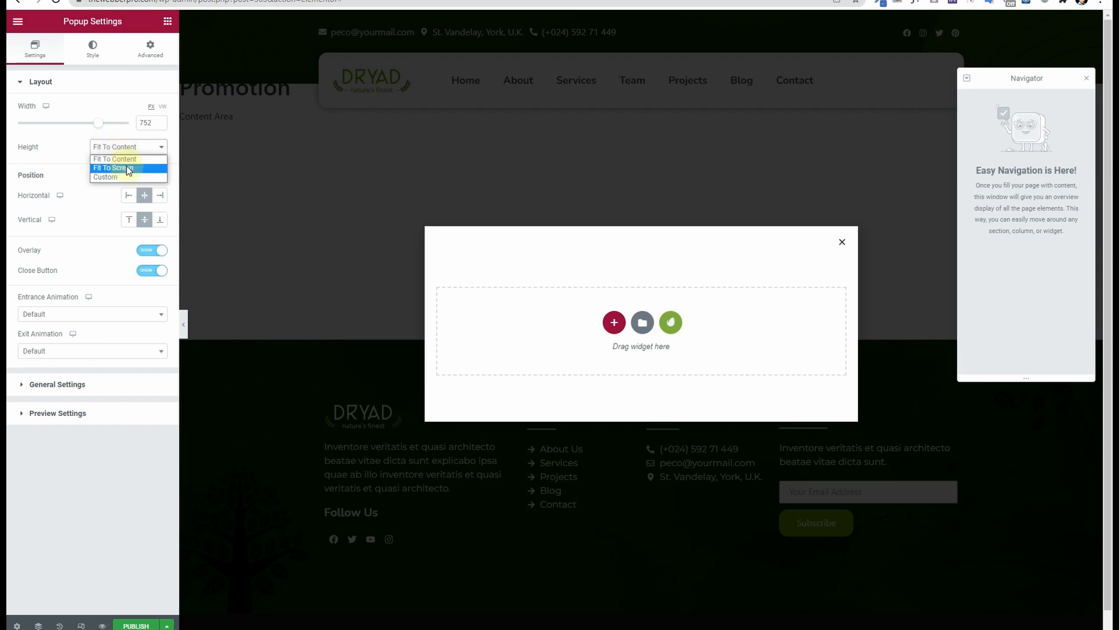
left_click(129, 168)
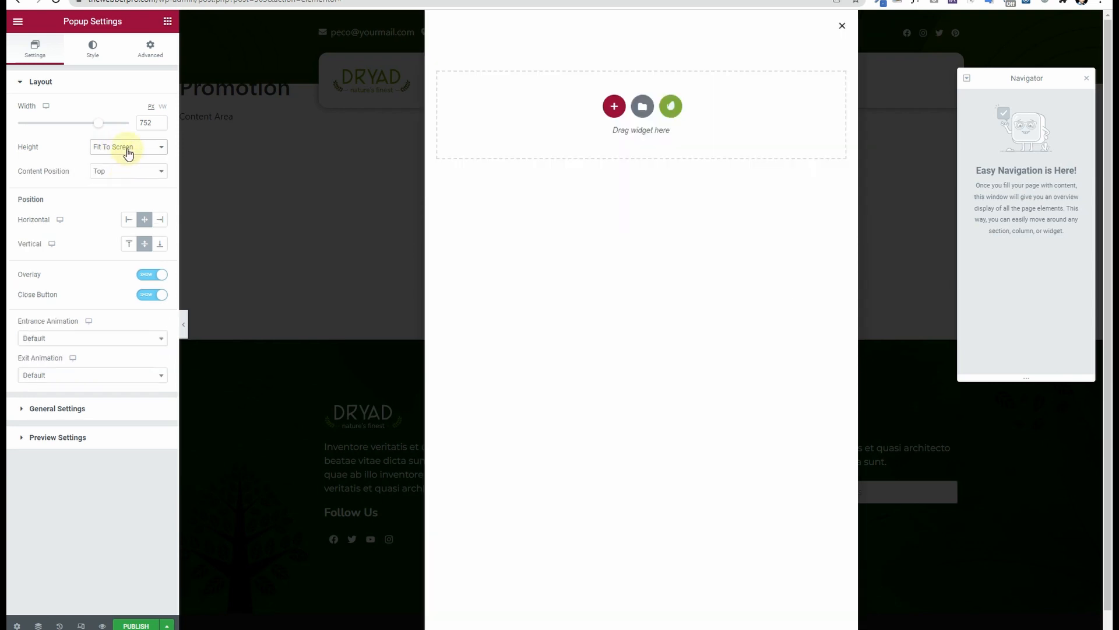
left_click(128, 151)
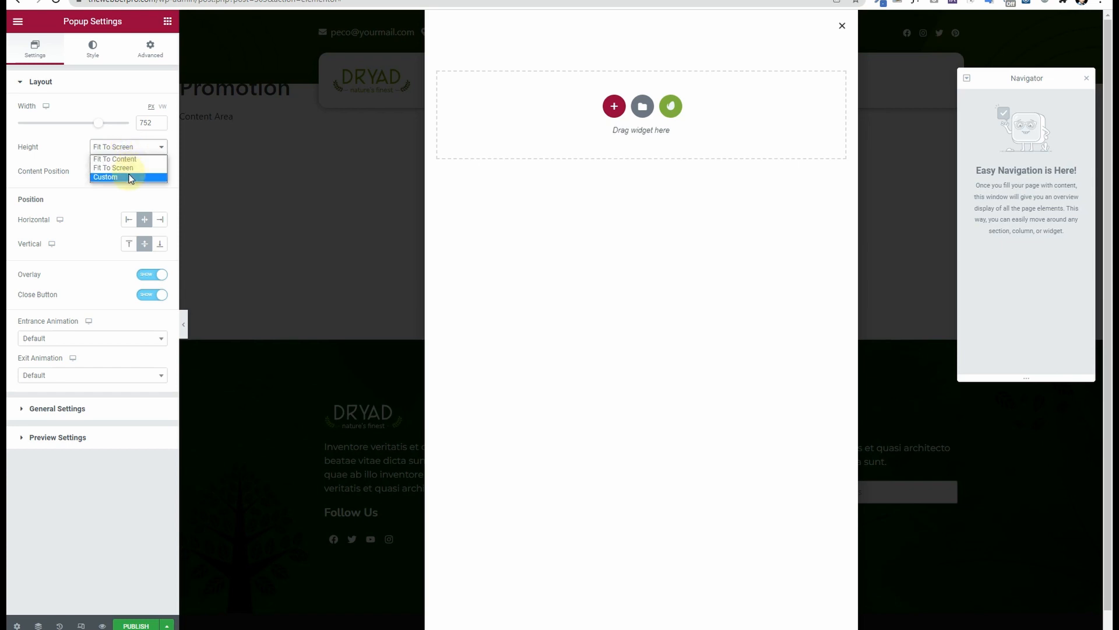
left_click(129, 178)
left_click(129, 149)
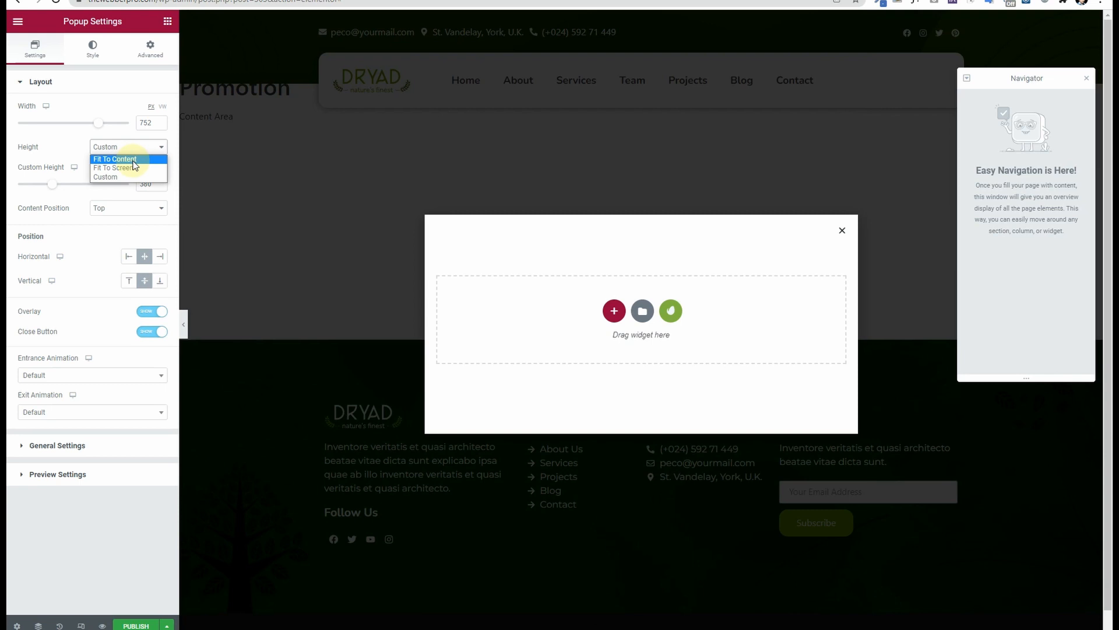
left_click(117, 160)
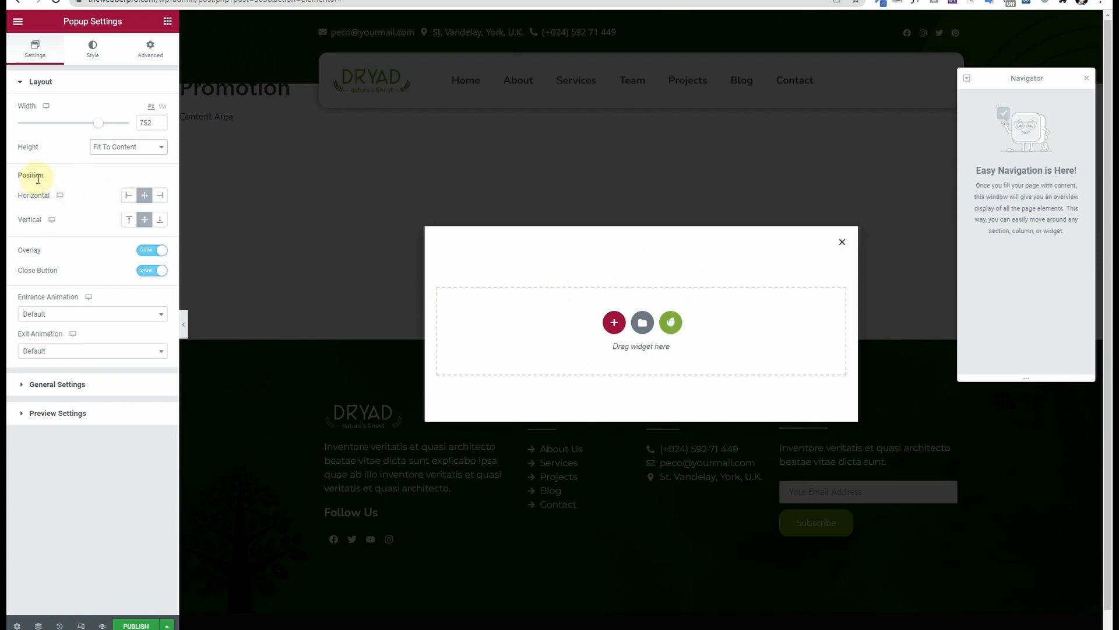
left_click(129, 196)
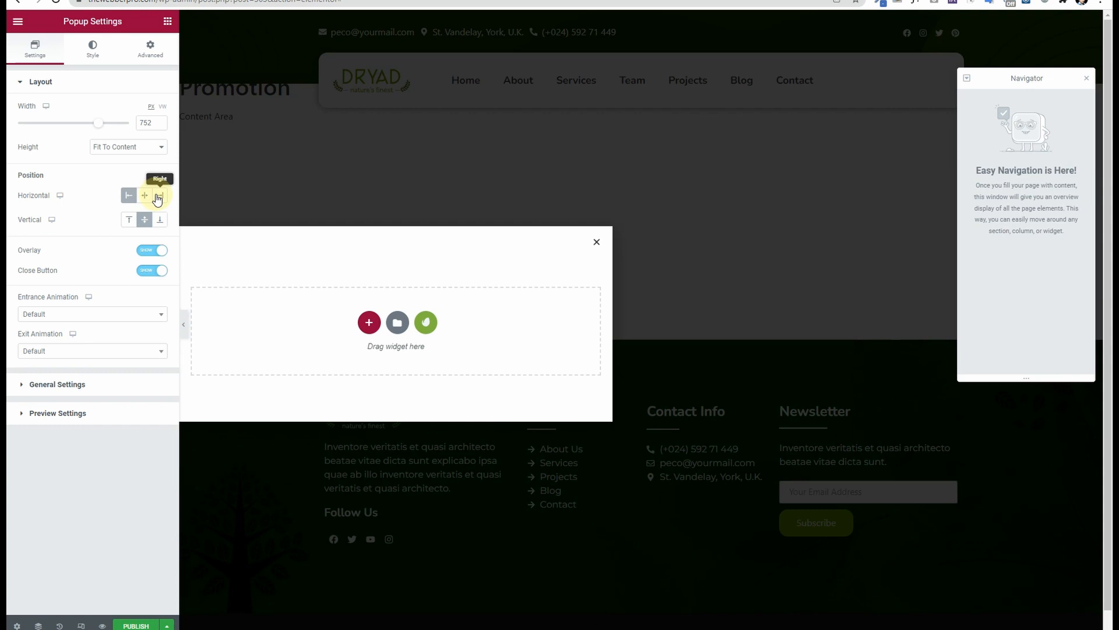
left_click(159, 196)
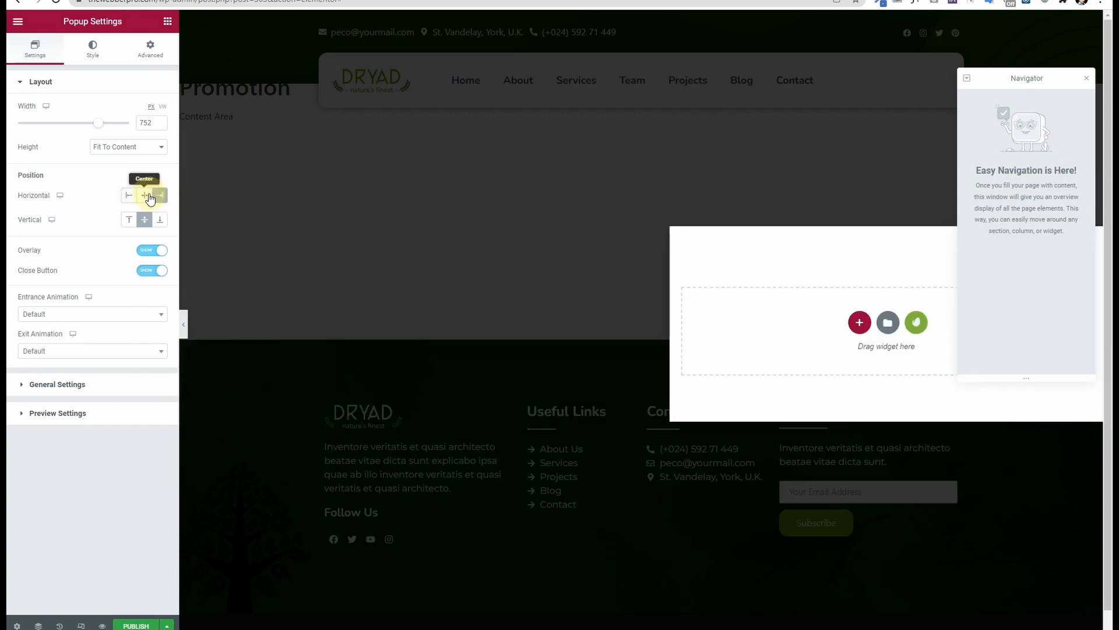
left_click(150, 198)
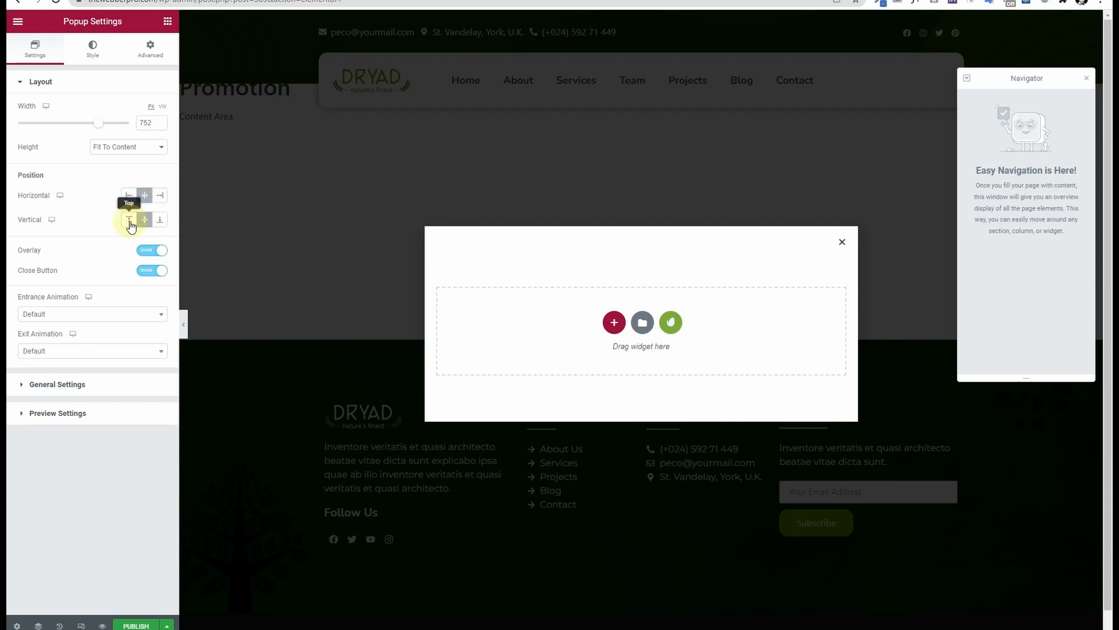
left_click(129, 221)
left_click(159, 219)
left_click(145, 220)
left_click(153, 251)
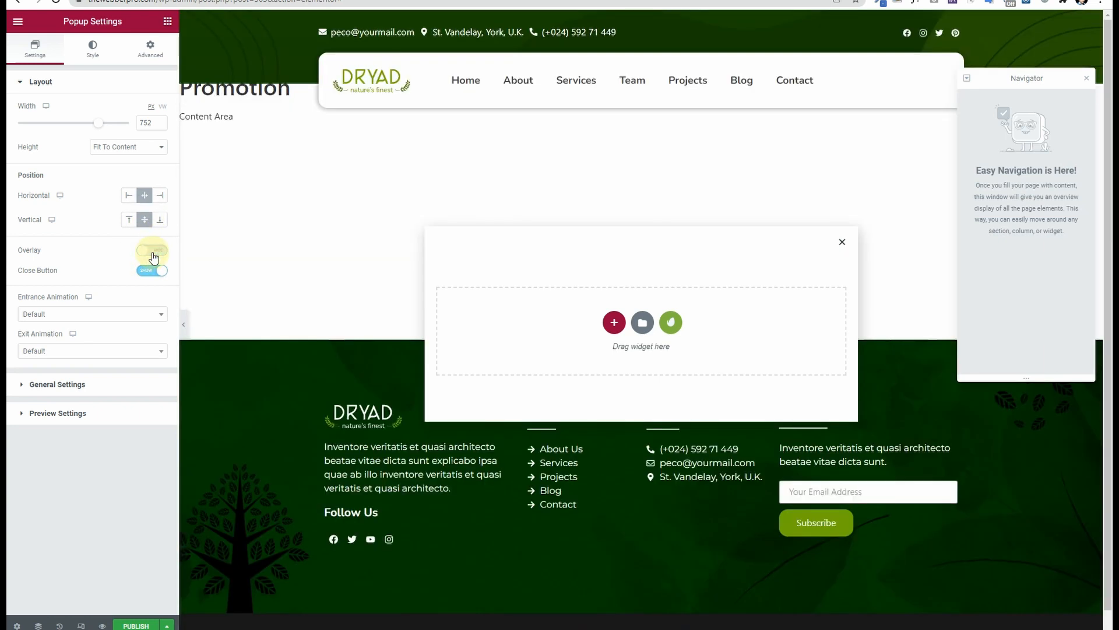
left_click(153, 252)
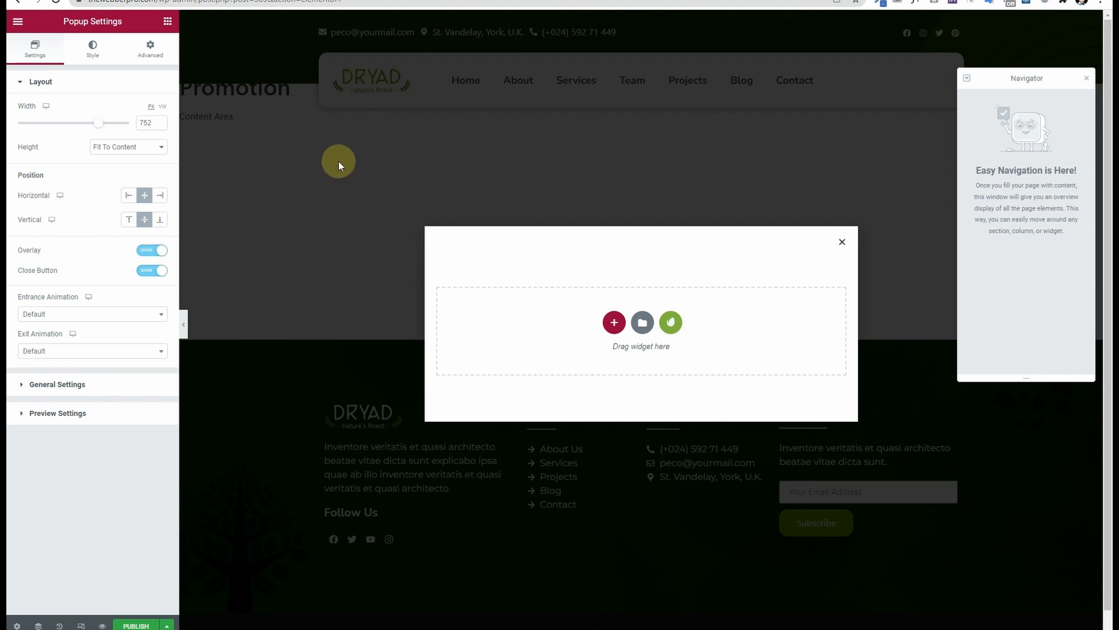
left_click(145, 251)
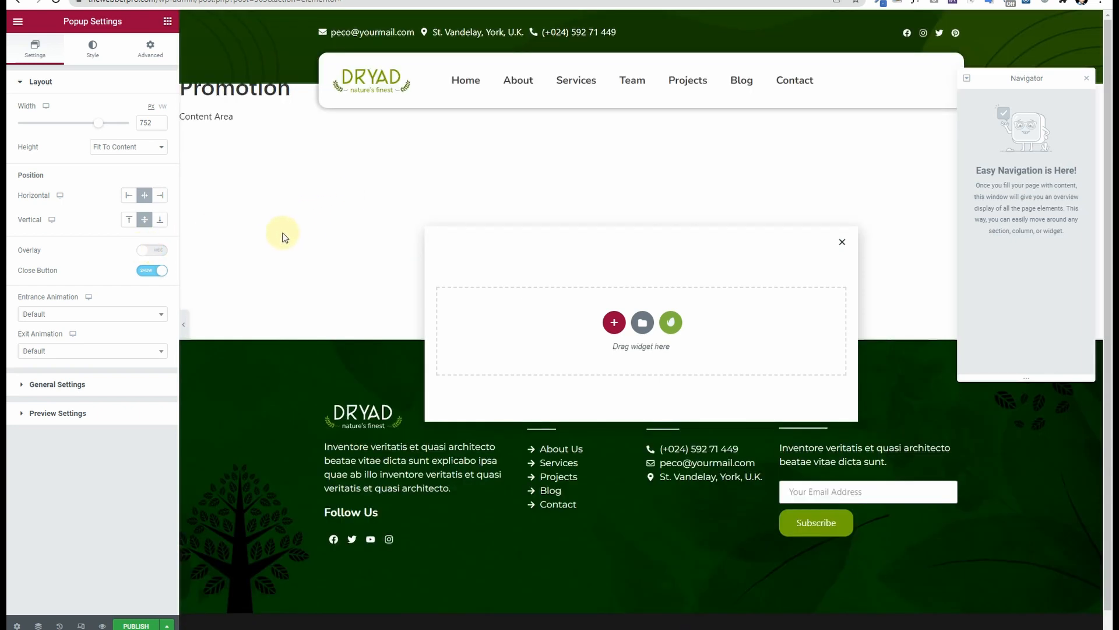
scroll(281, 216, "down", 1)
scroll(280, 217, "up", 1)
left_click(157, 250)
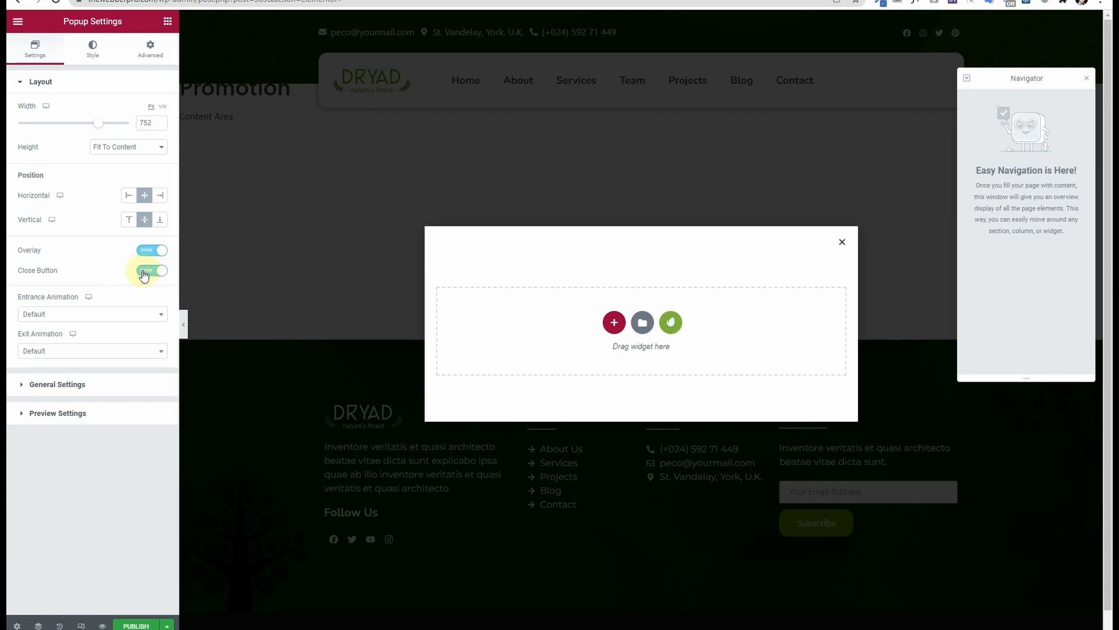
left_click(144, 274)
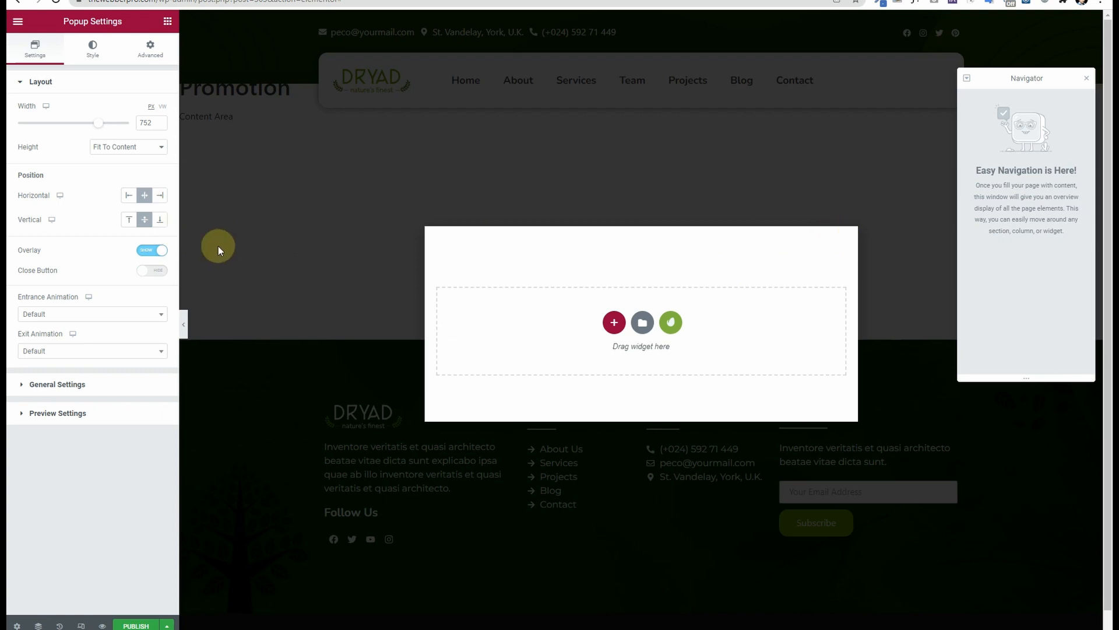
left_click(153, 272)
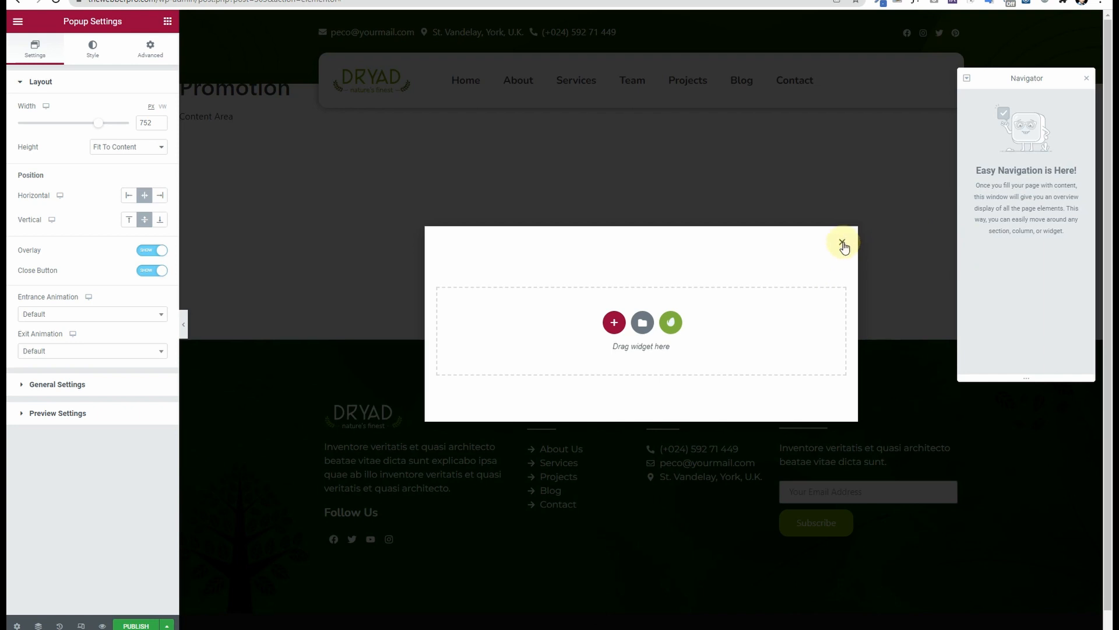
left_click(102, 314)
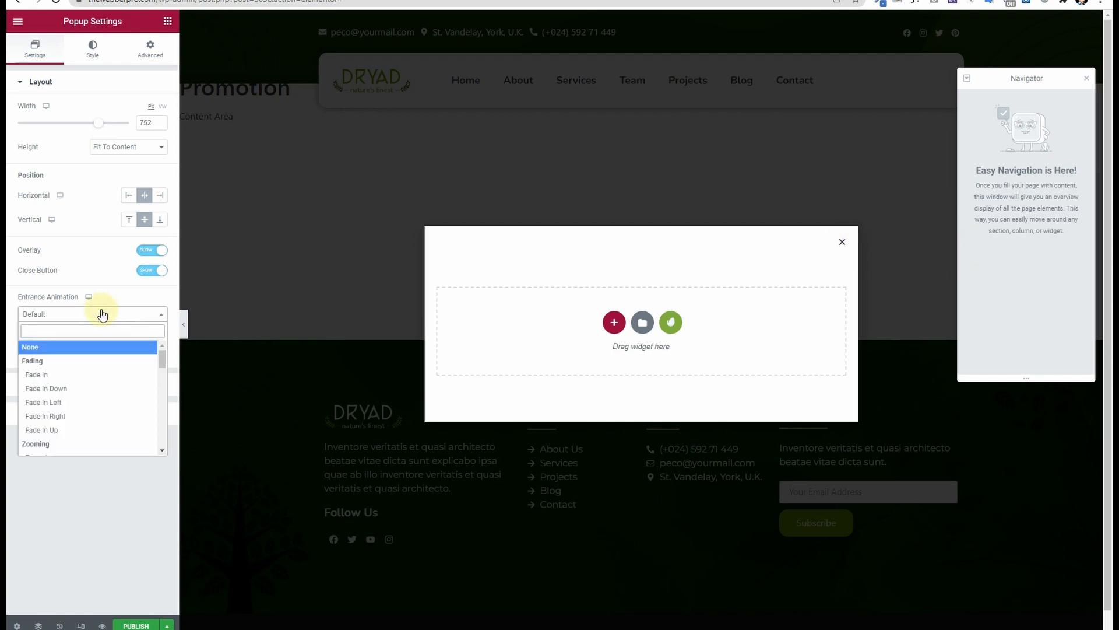
Step: Give the popup Fade In entrance and Fade Out exit animations lasting 1.6 seconds
left_click(87, 375)
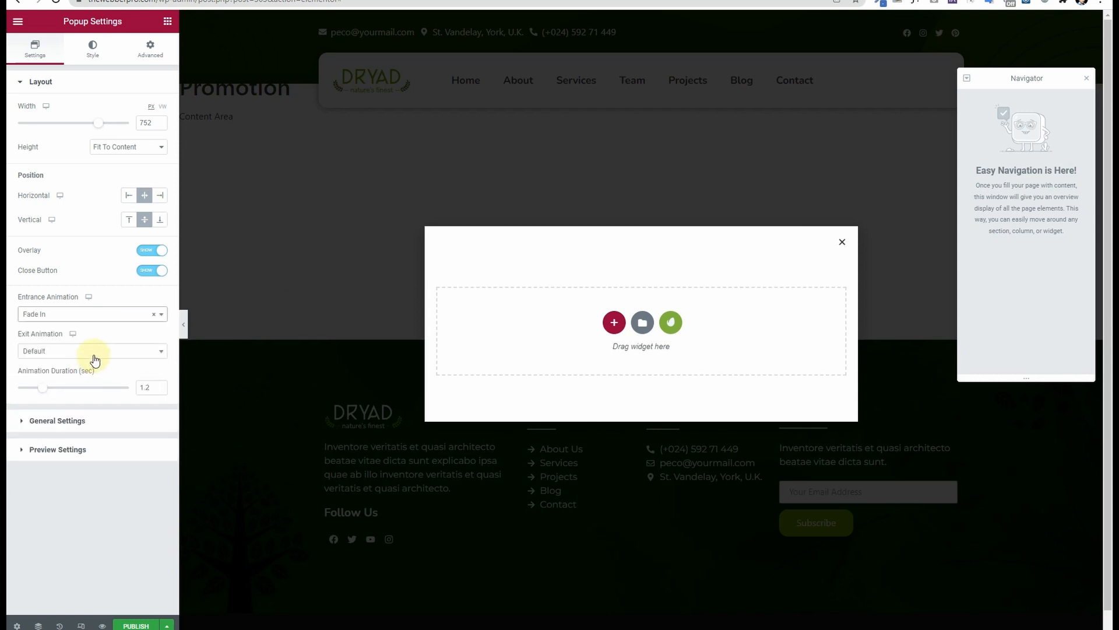
left_click(94, 352)
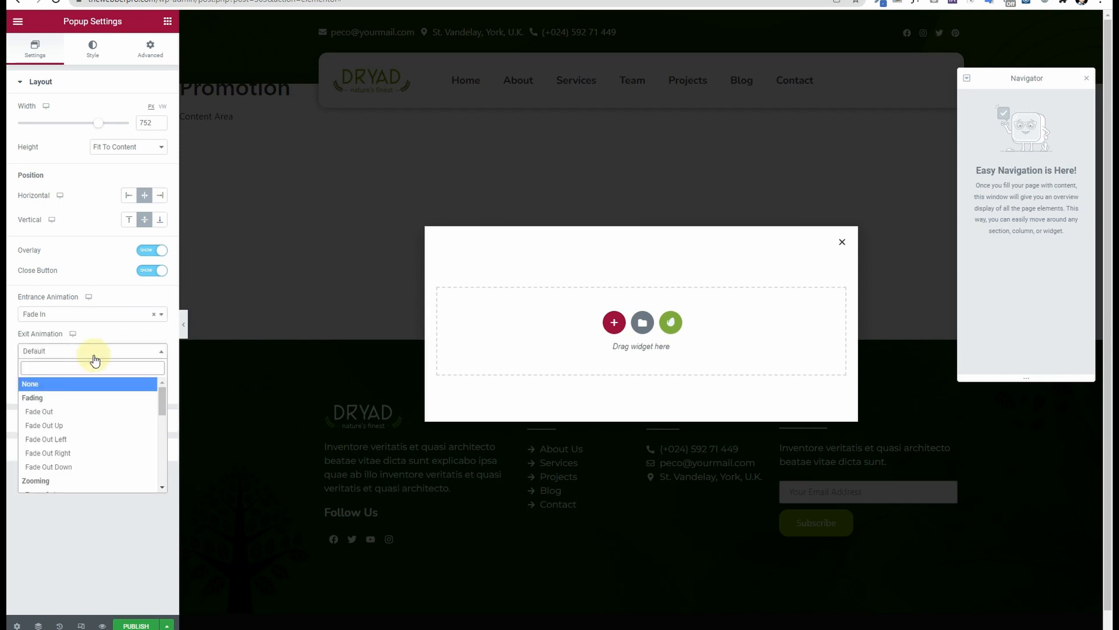
left_click(97, 412)
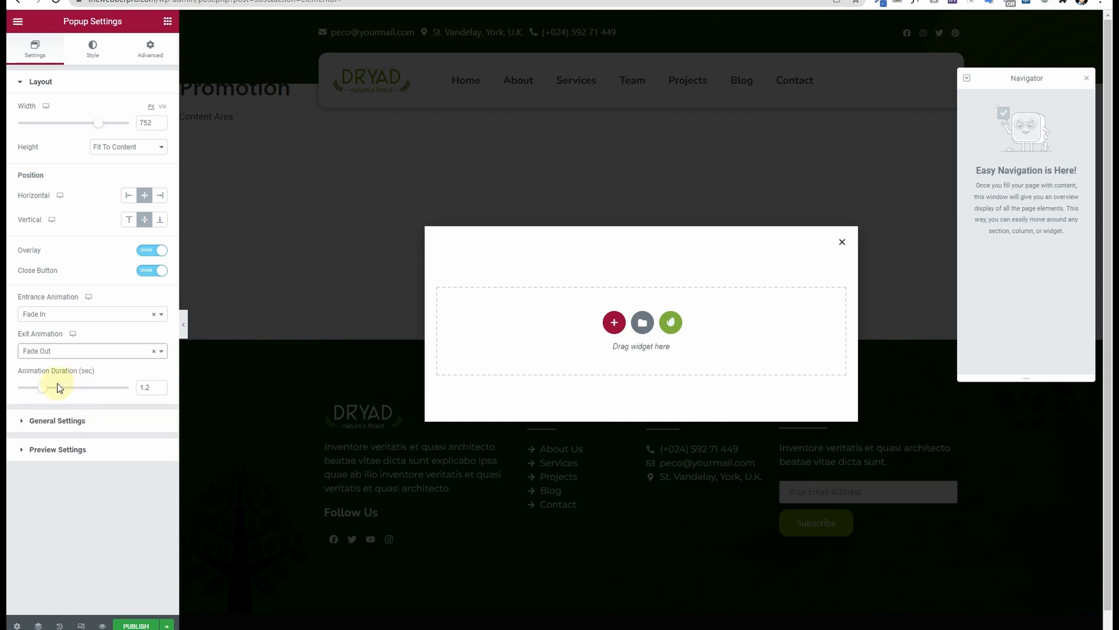
left_click(149, 387)
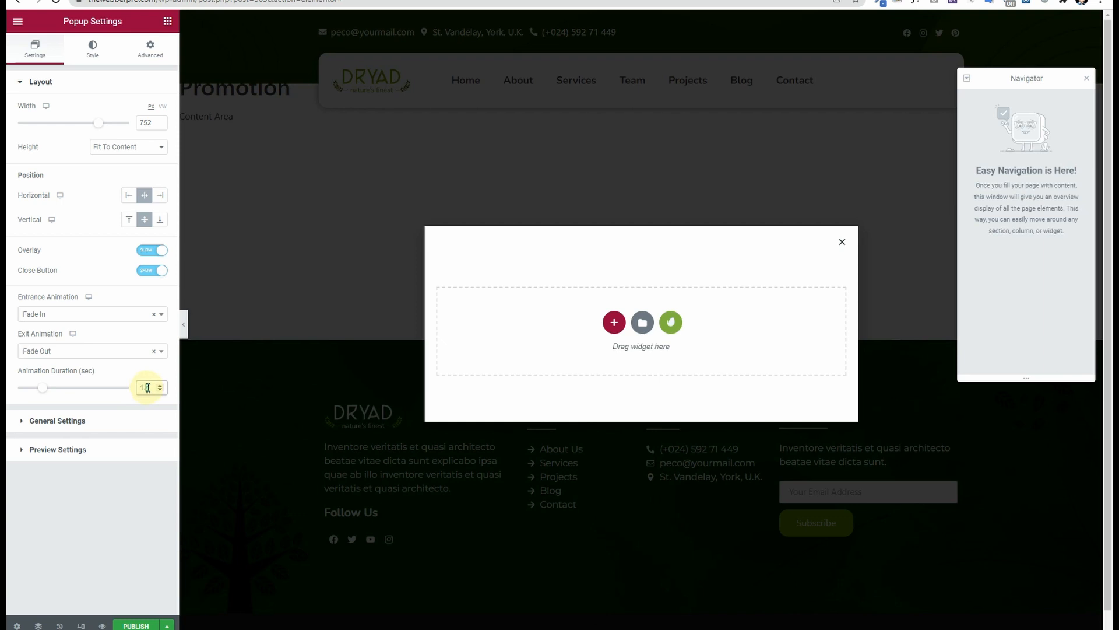
type("6")
left_click(112, 375)
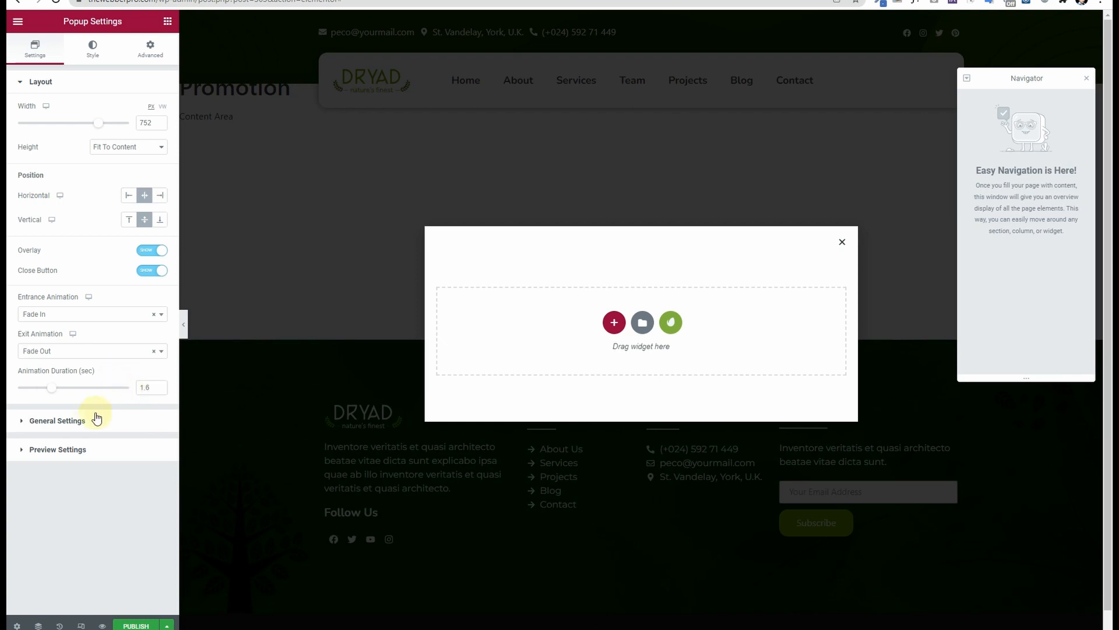
left_click(87, 424)
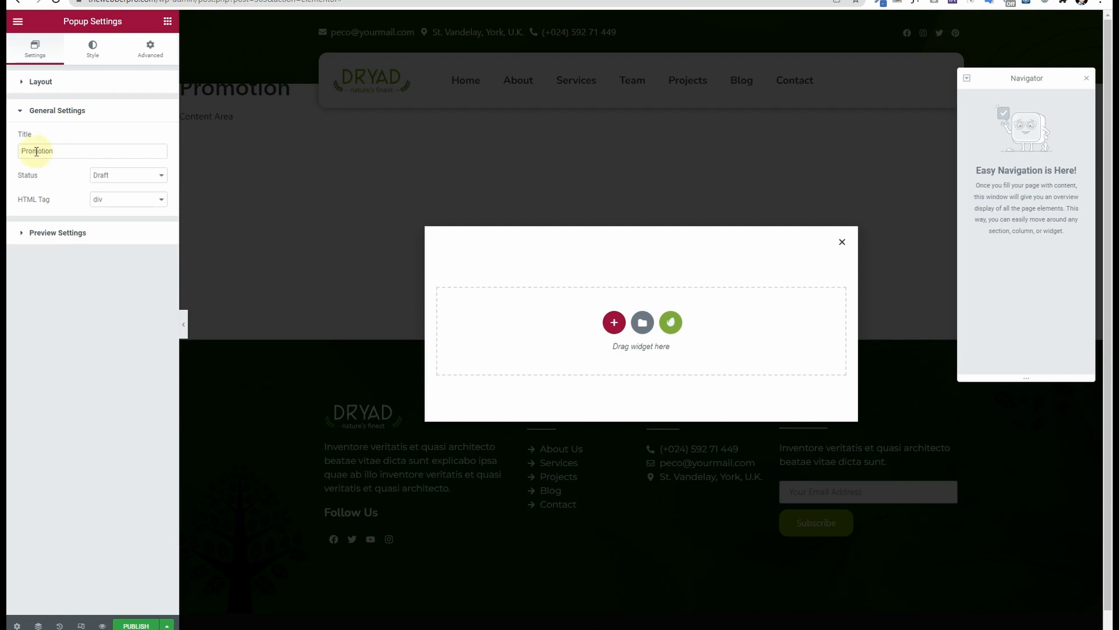
left_click(57, 234)
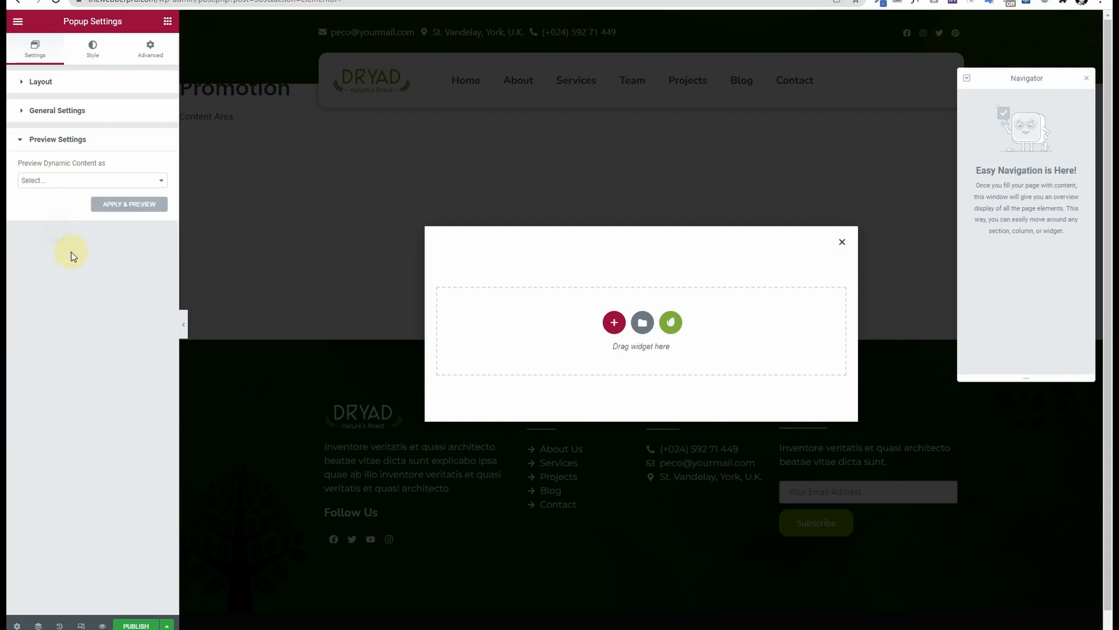
left_click(93, 50)
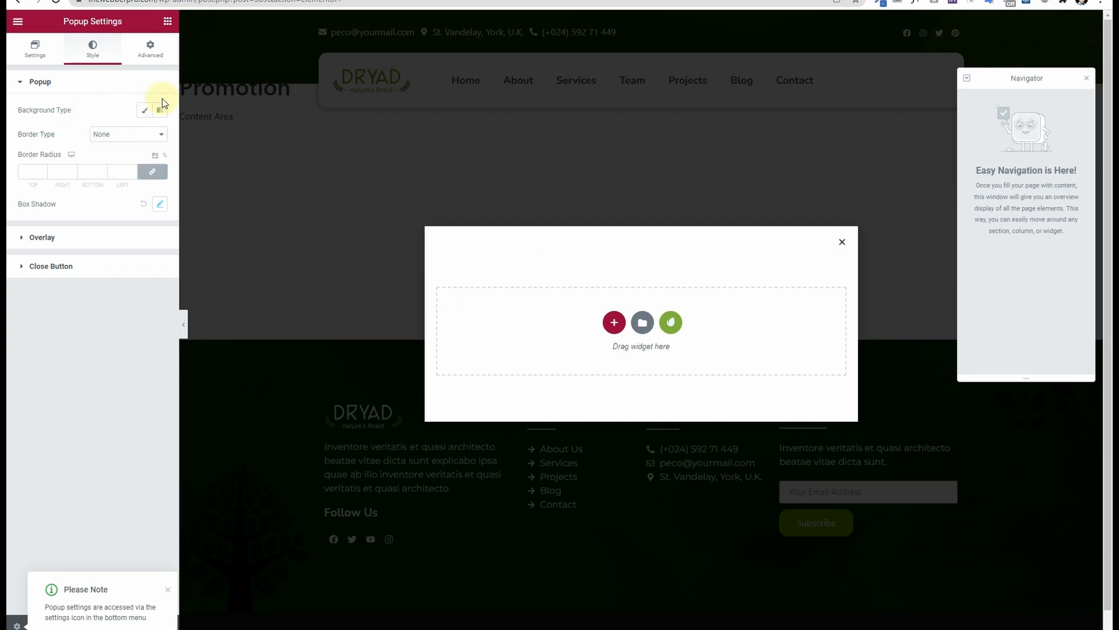
Step: Give the popup a Classic white background after briefly trying the Primary green
left_click(144, 110)
left_click(147, 136)
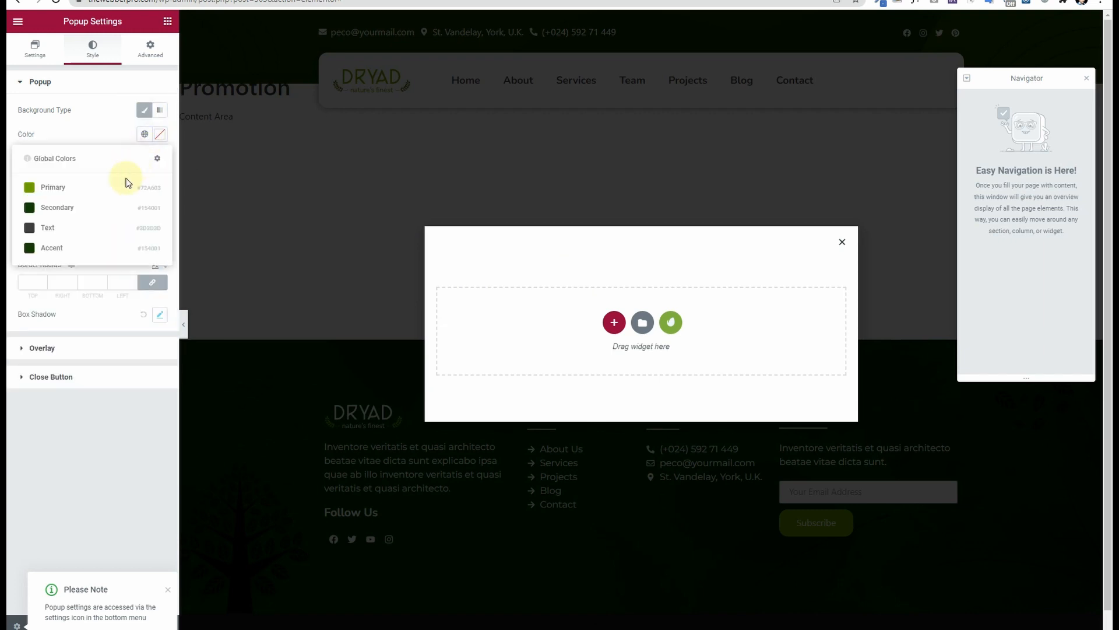
left_click(126, 183)
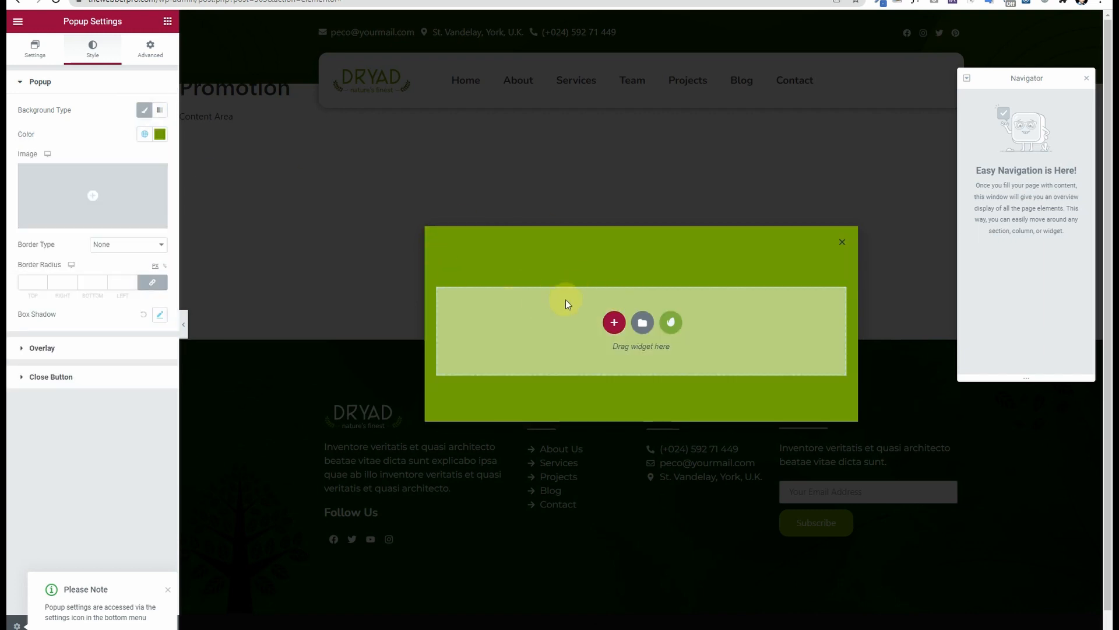
left_click(146, 135)
left_click(161, 136)
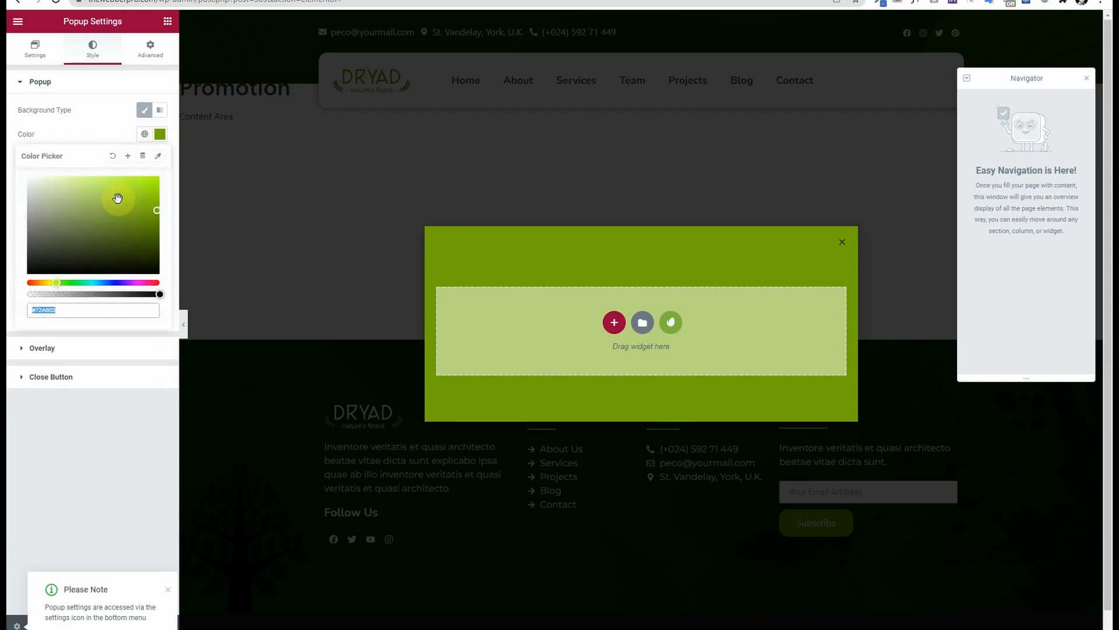
left_click_drag(82, 208, 8, 150)
left_click(9, 145)
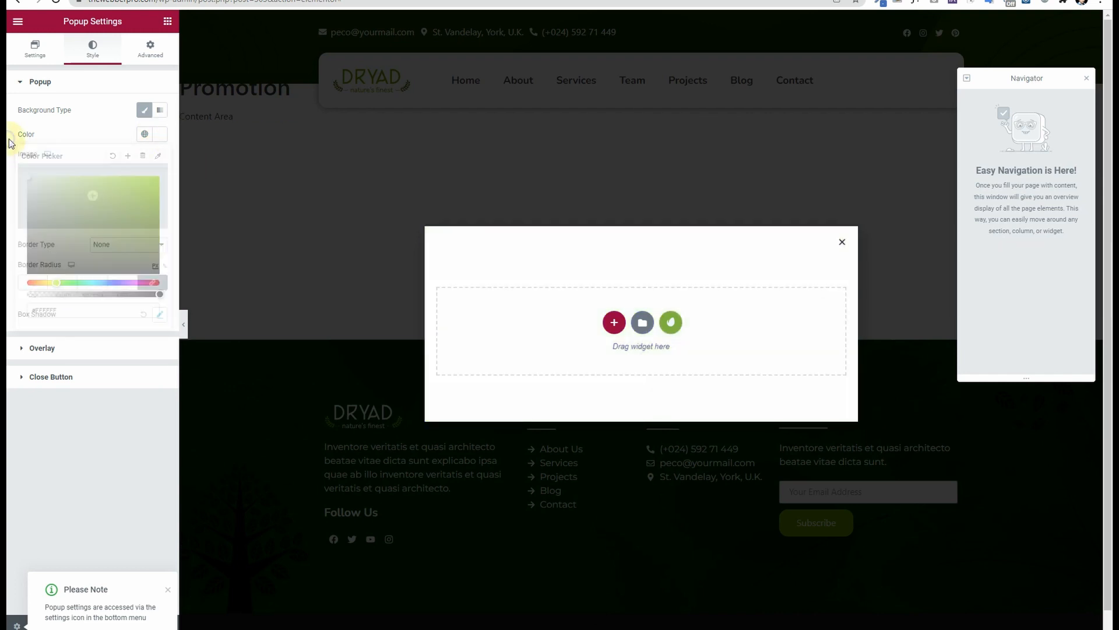
left_click(81, 346)
Step: Tint the page overlay with a translucent Primary green
left_click(145, 164)
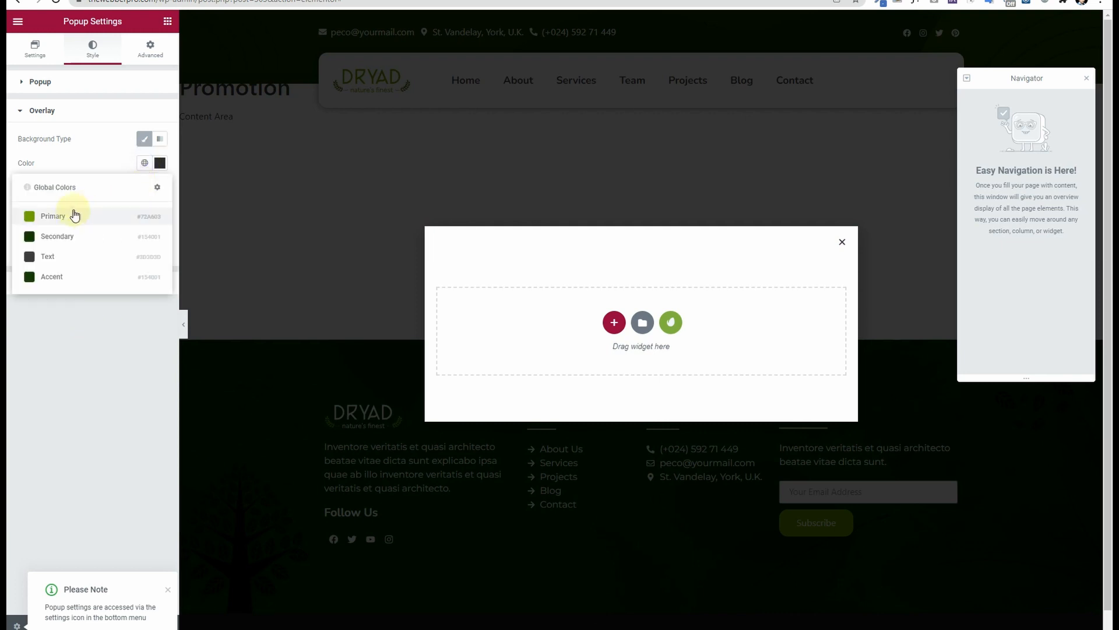
left_click(71, 214)
left_click(162, 169)
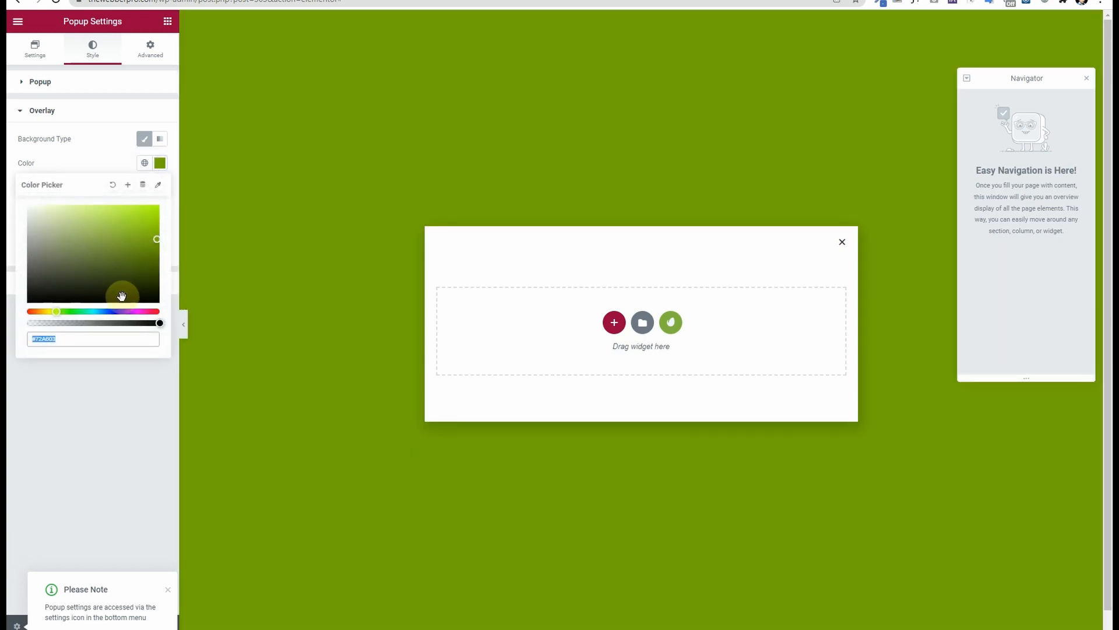
left_click_drag(133, 323, 73, 324)
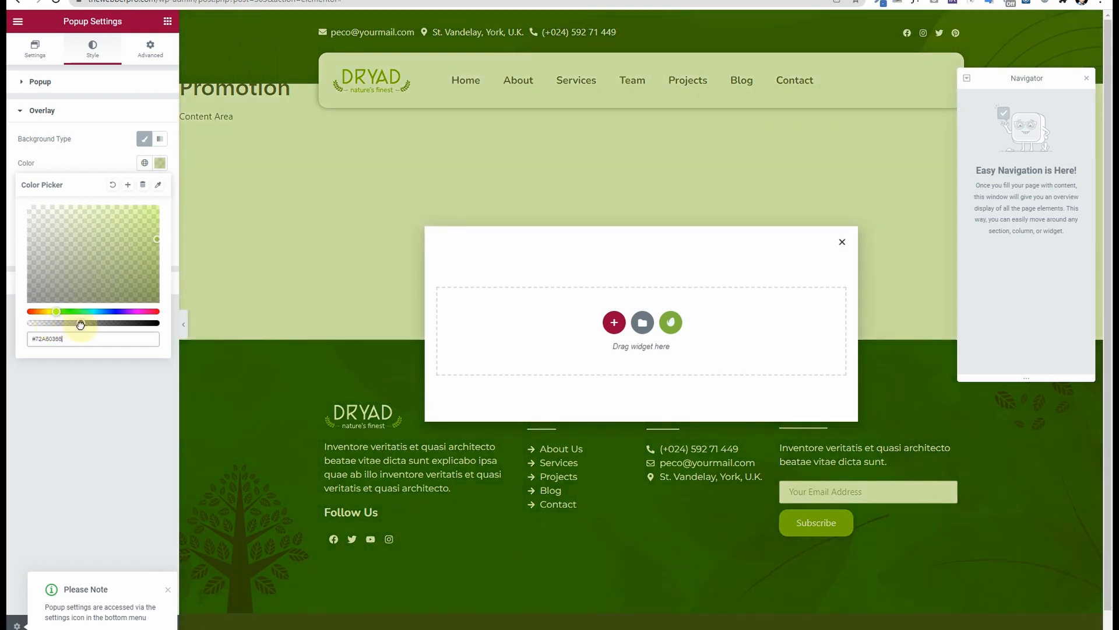
left_click(100, 165)
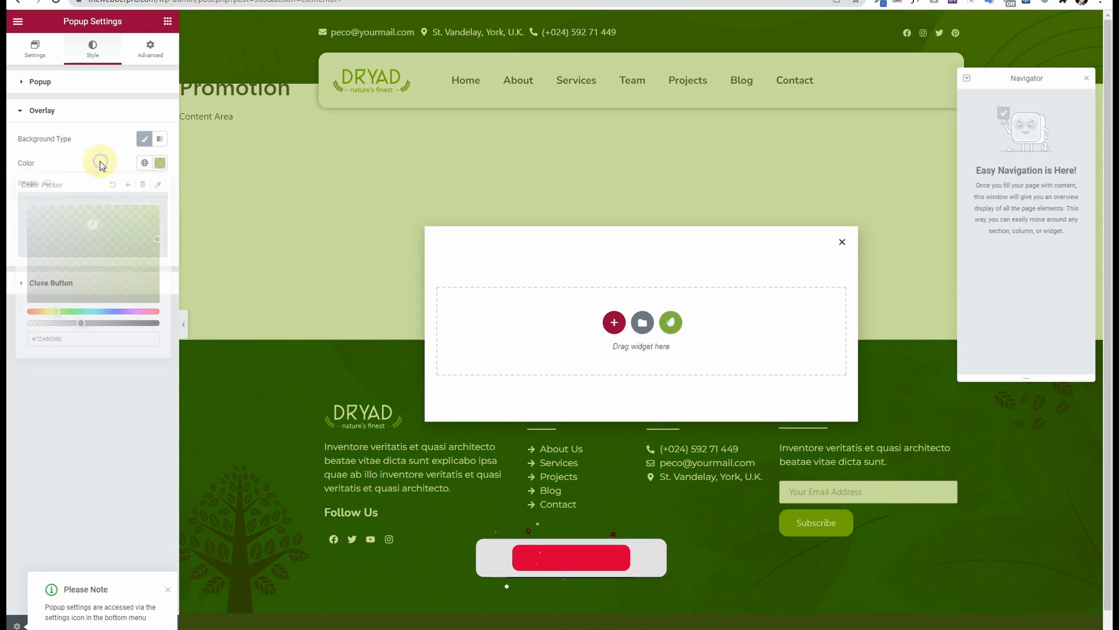
Step: Set the close button colour to the Primary green and dismiss the notice
left_click(93, 286)
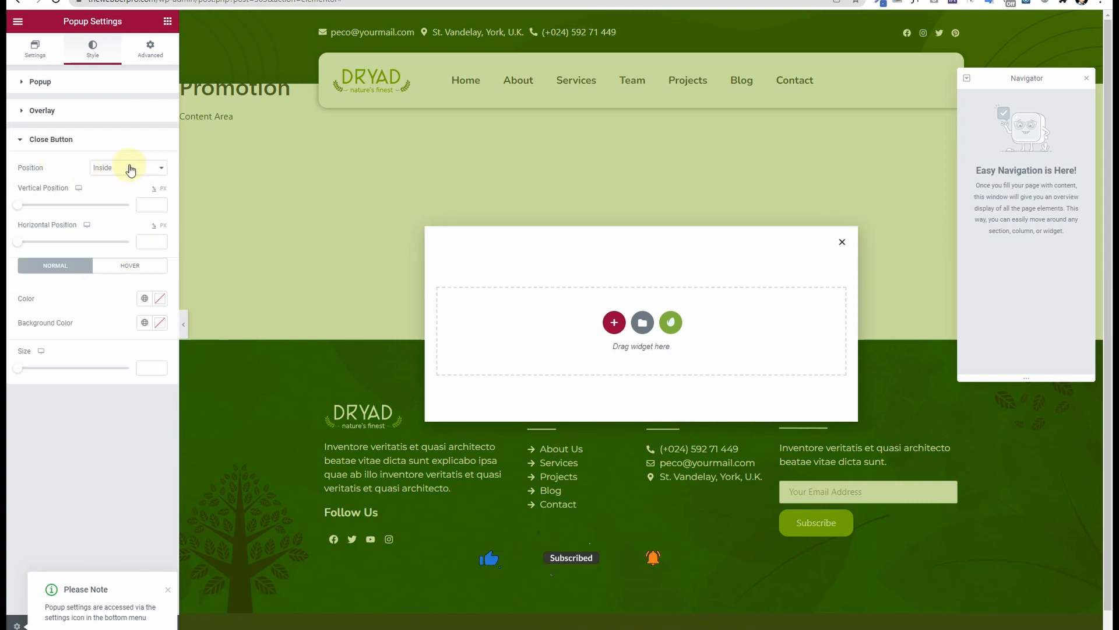
left_click(145, 301)
left_click(115, 353)
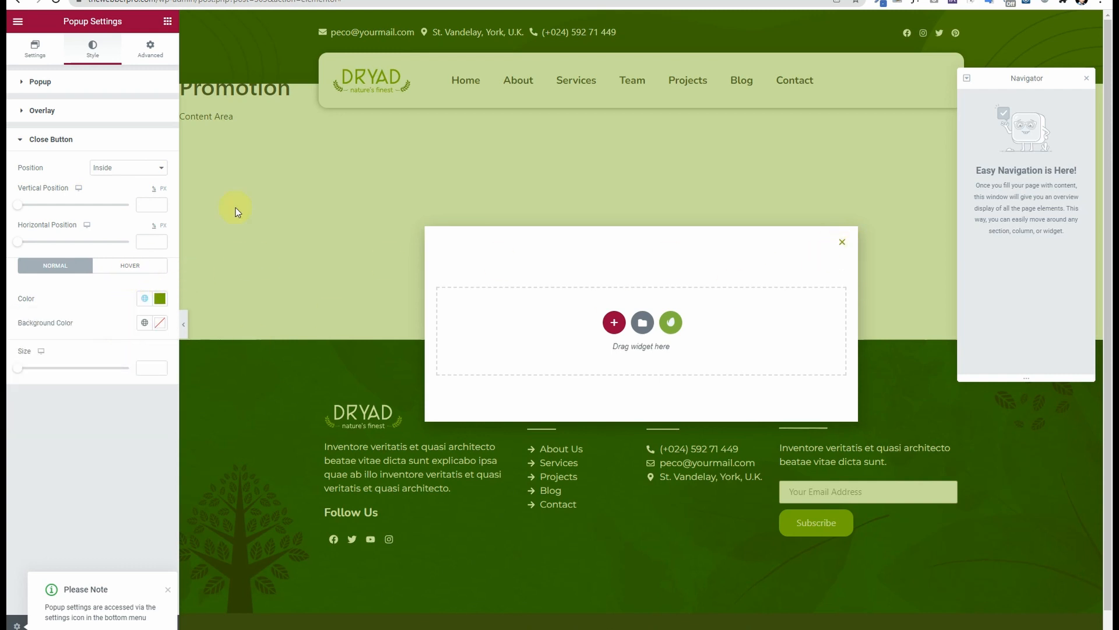
scroll(346, 302, "down", 2)
scroll(346, 302, "up", 2)
left_click(167, 587)
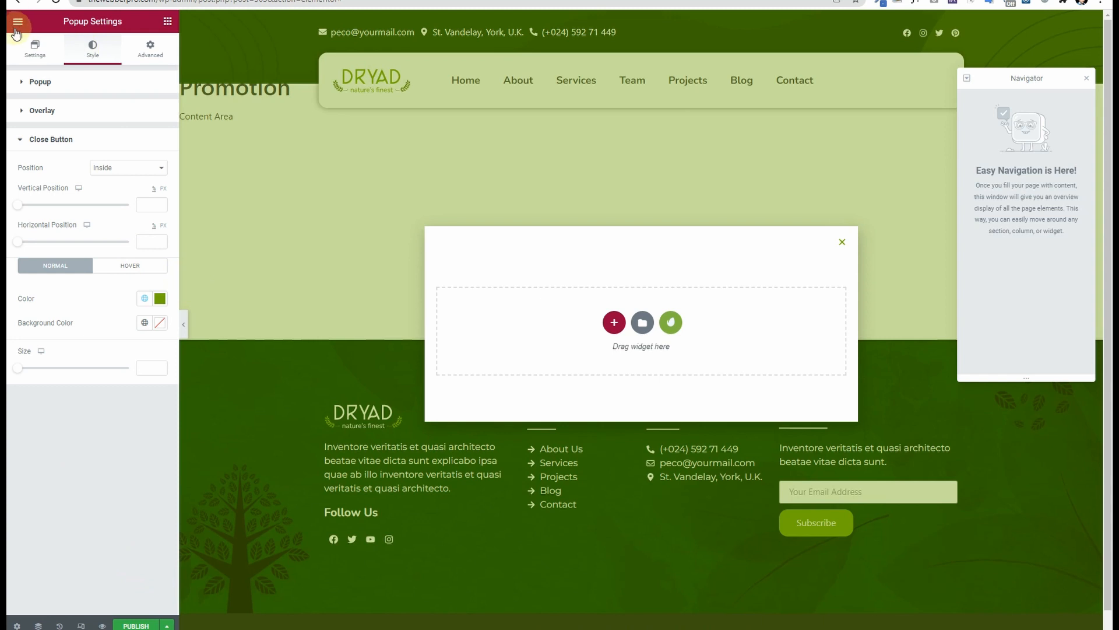
Step: Drag an Image widget into the empty popup and remove the extra section
left_click(168, 25)
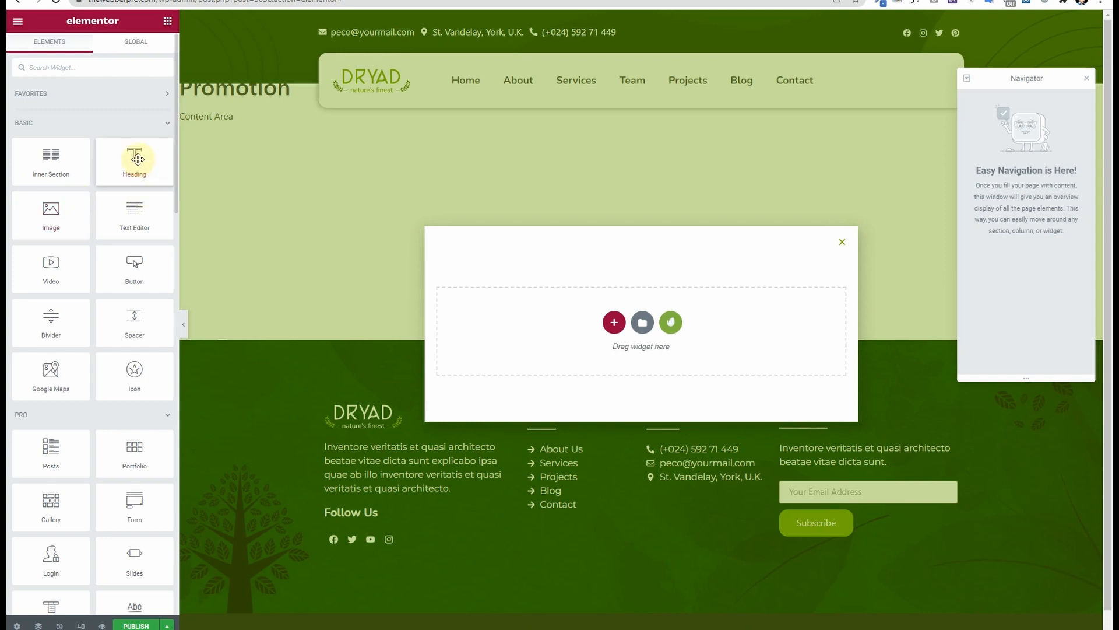
left_click_drag(51, 218, 629, 326)
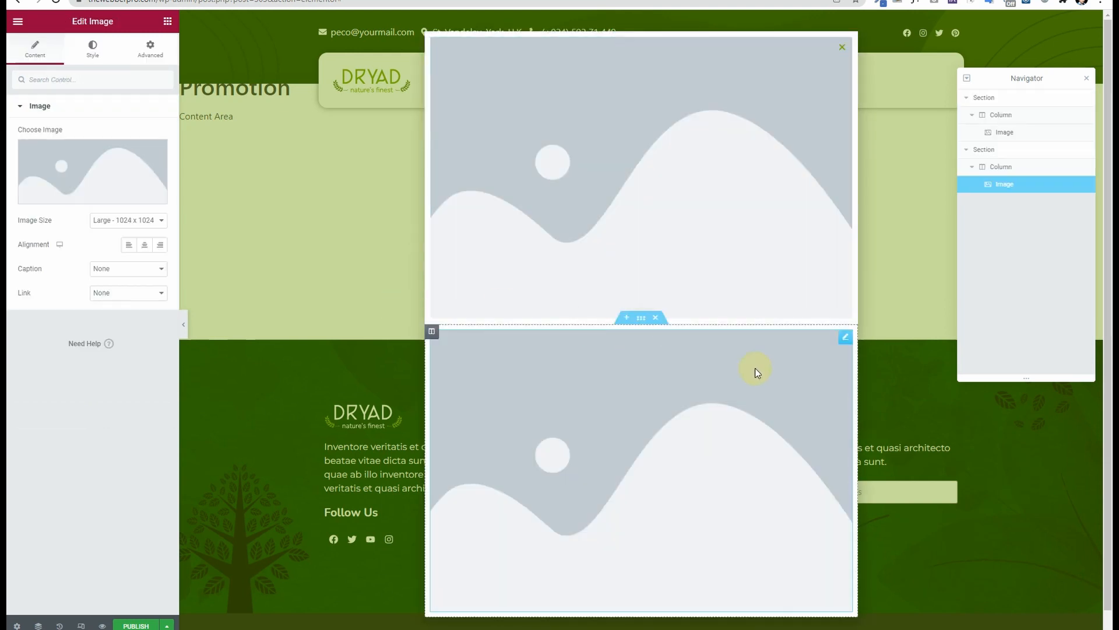
left_click(657, 317)
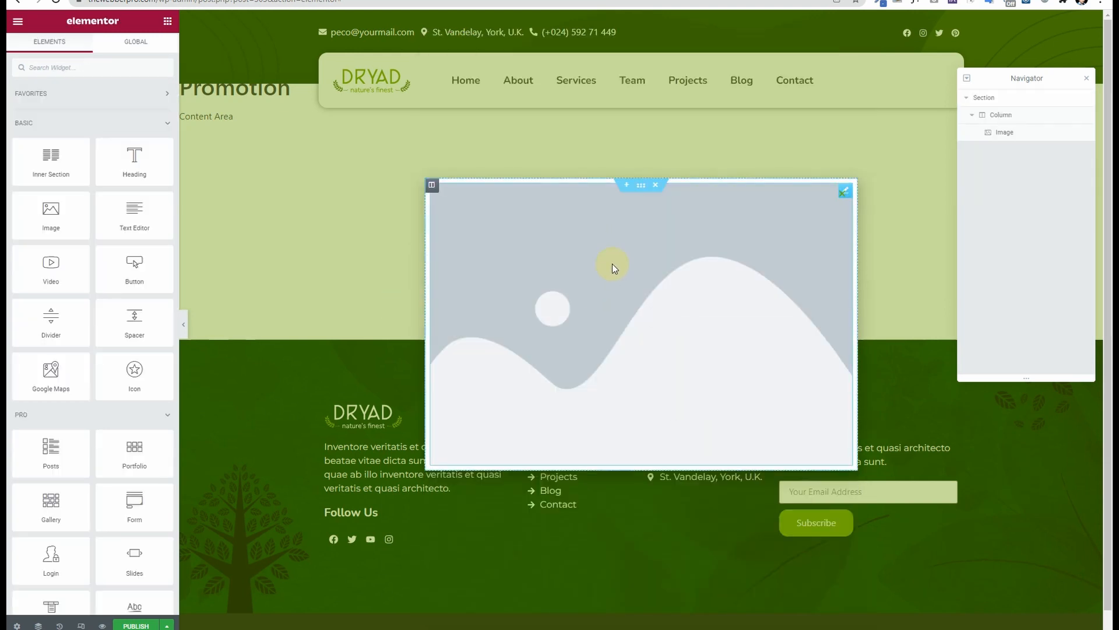
Step: Insert the gardener illustration from the Media Library at Medium 300 x 300 size
left_click(611, 264)
left_click(81, 153)
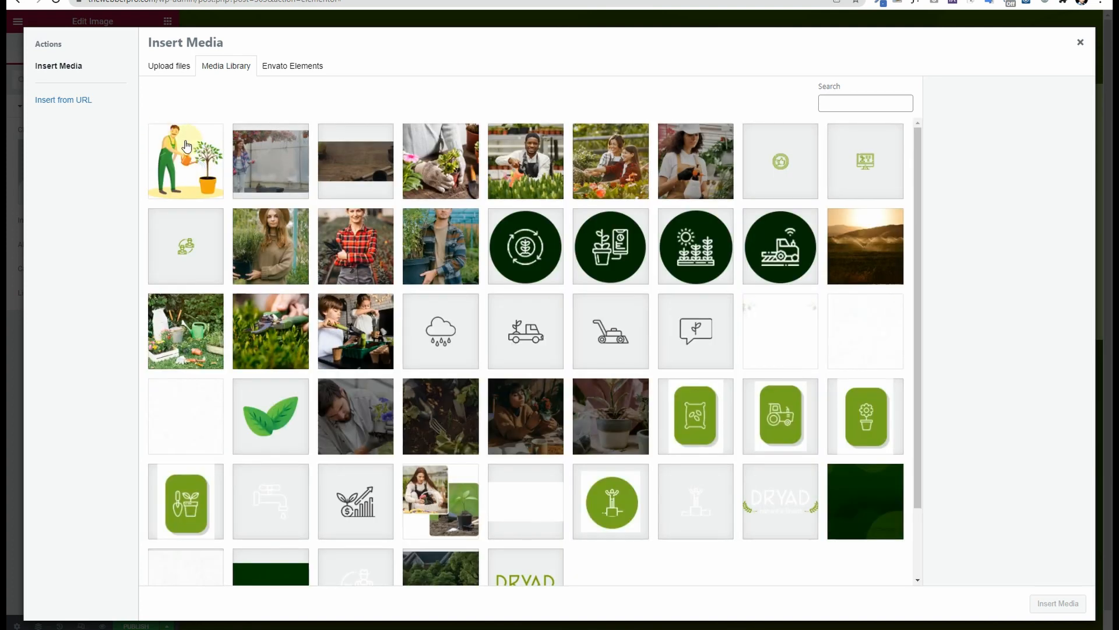
left_click(187, 147)
left_click(1071, 601)
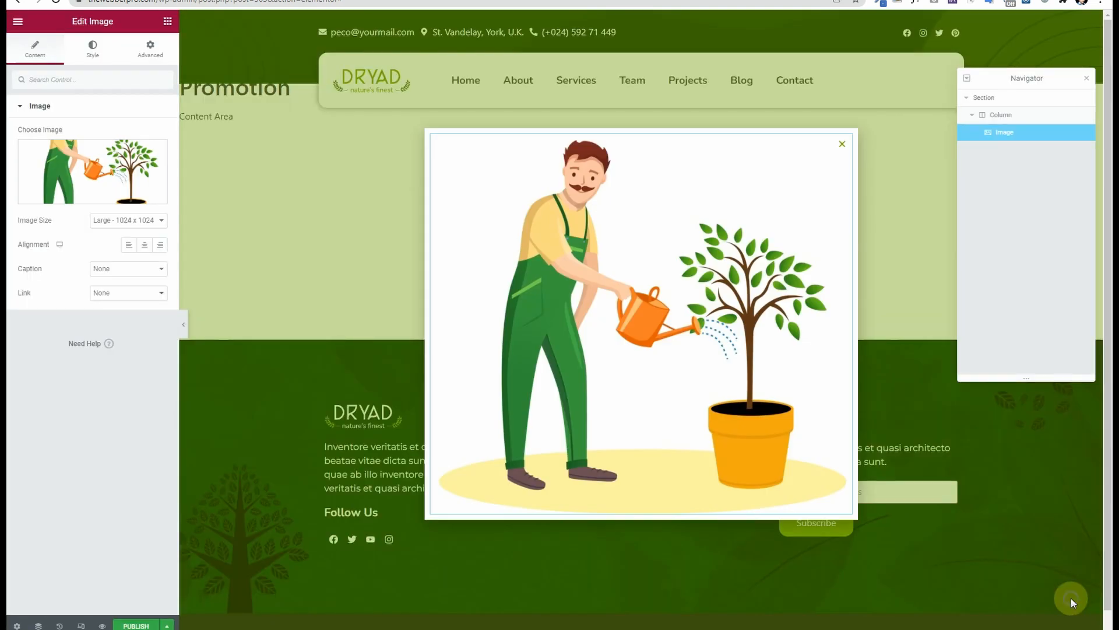
left_click(126, 221)
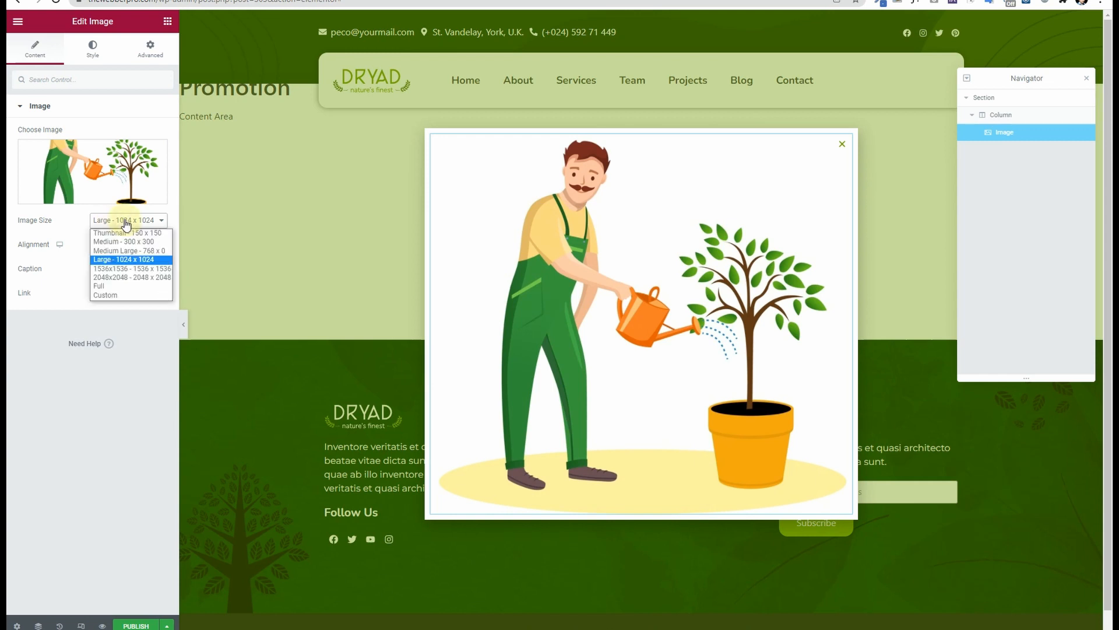
left_click(125, 241)
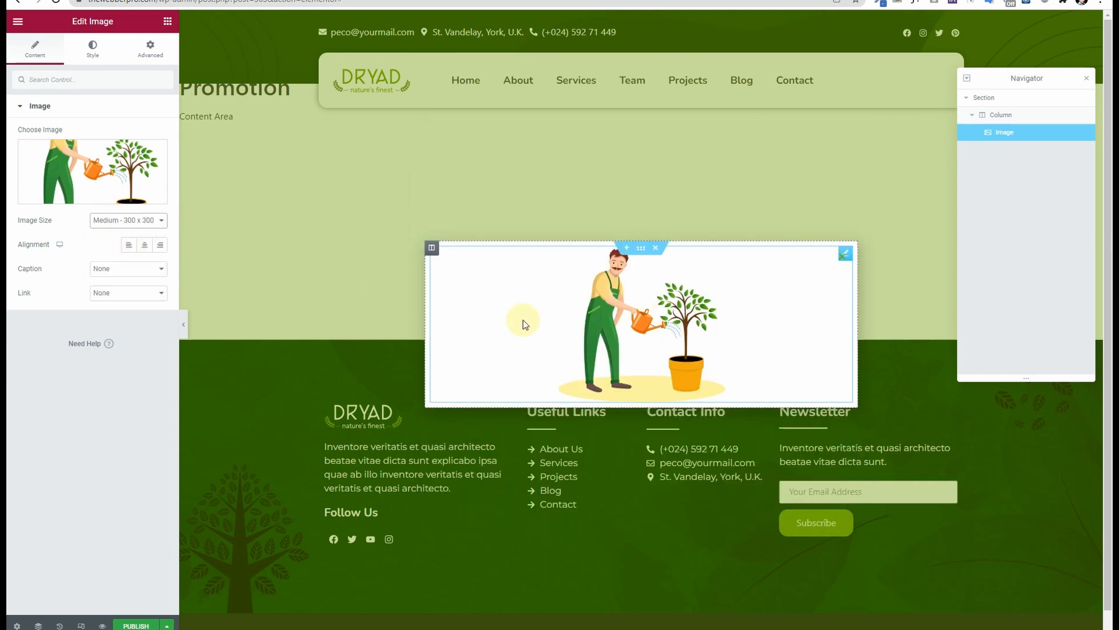
left_click(167, 21)
Step: Add a centre-aligned Heading widget below the image, deleting the duplicate heading
left_click_drag(133, 158, 679, 409)
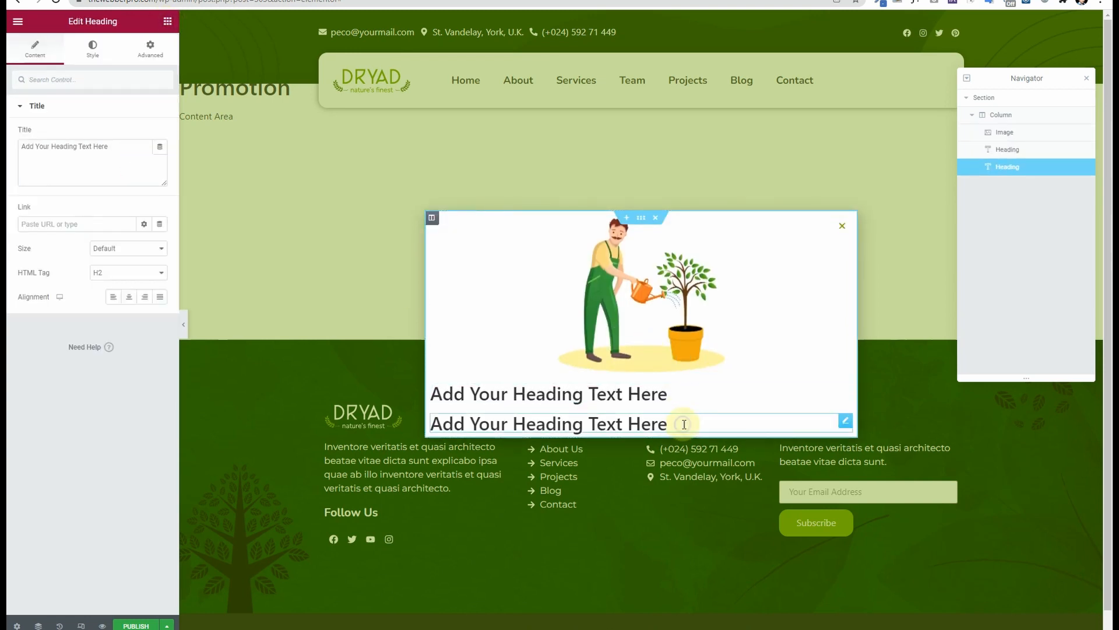
right_click(845, 421)
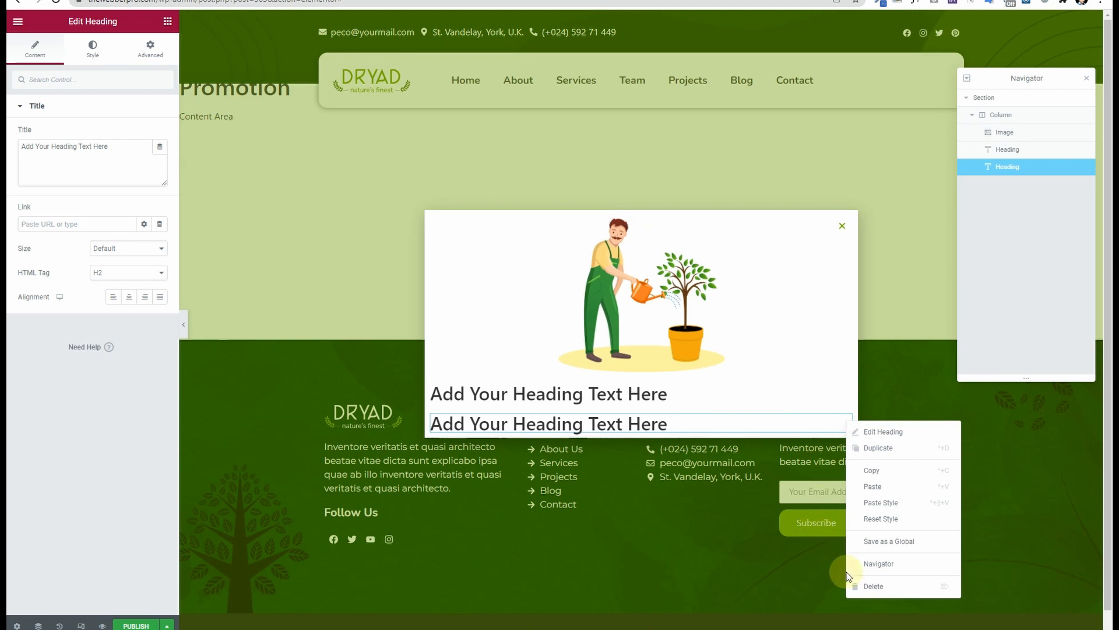
left_click(874, 586)
left_click(677, 409)
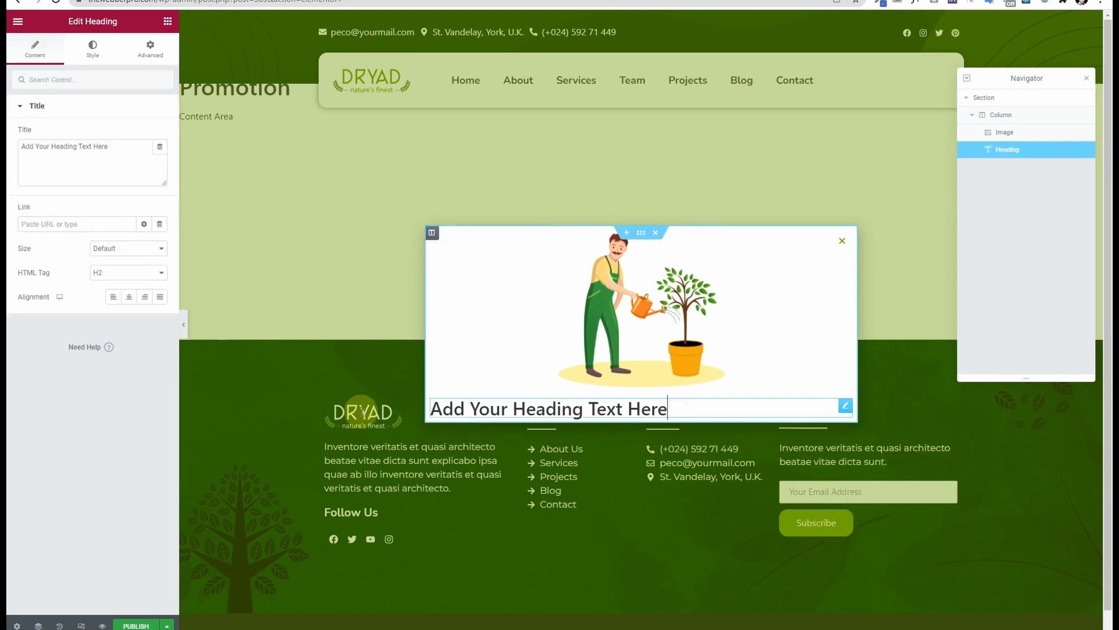
left_click(135, 296)
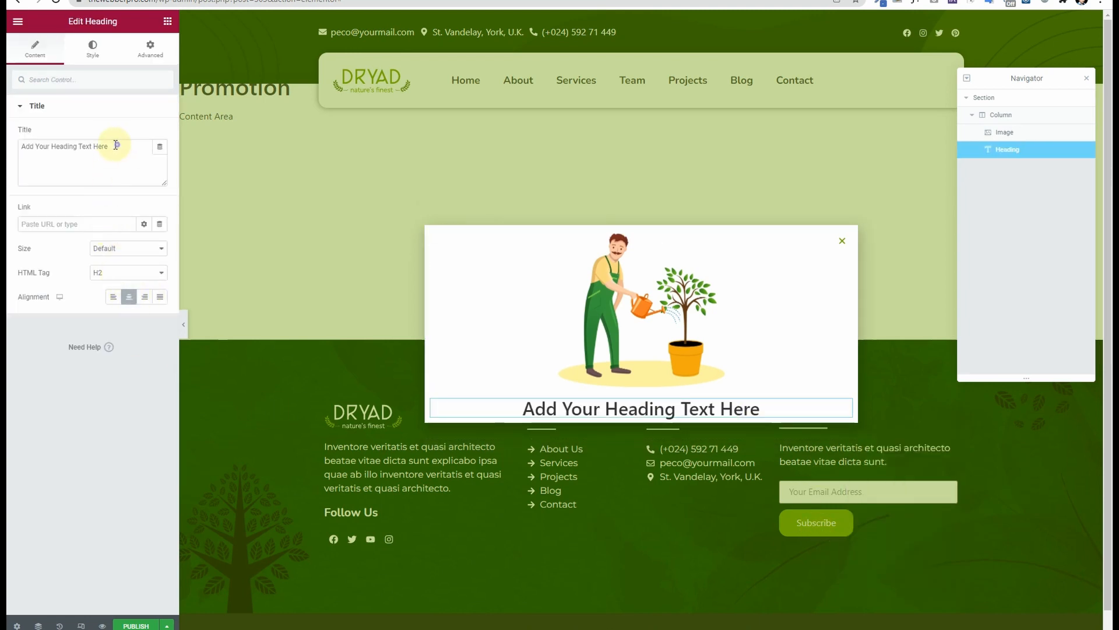
Step: Change the heading text to 'GET 25% OFF by signing up to Newsletter.'
left_click_drag(116, 145, 8, 155)
type("GET ")
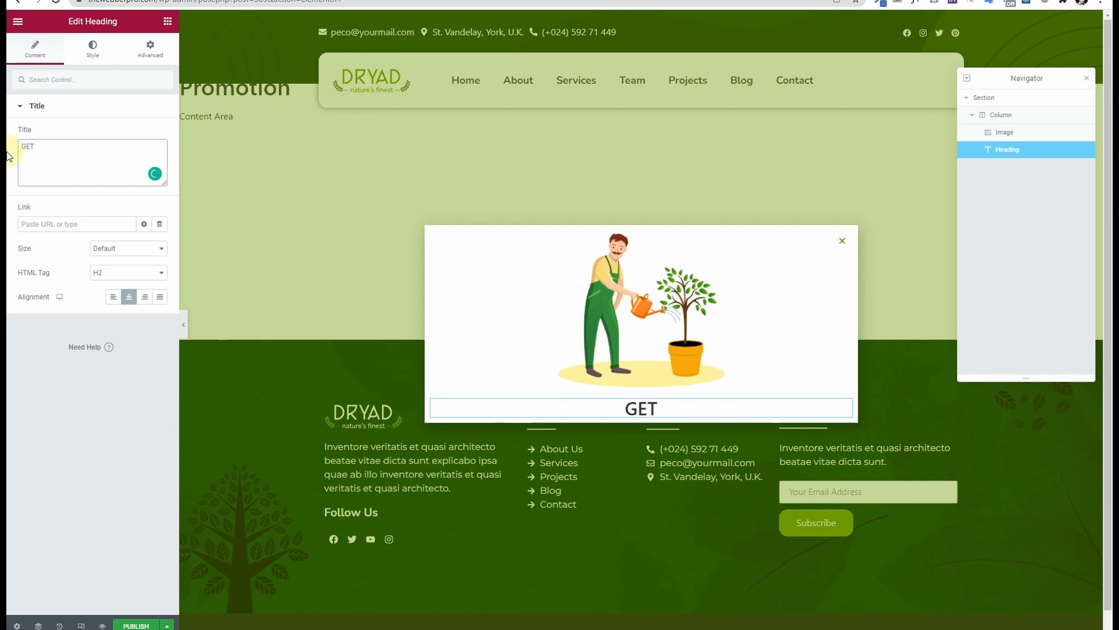
type("25%")
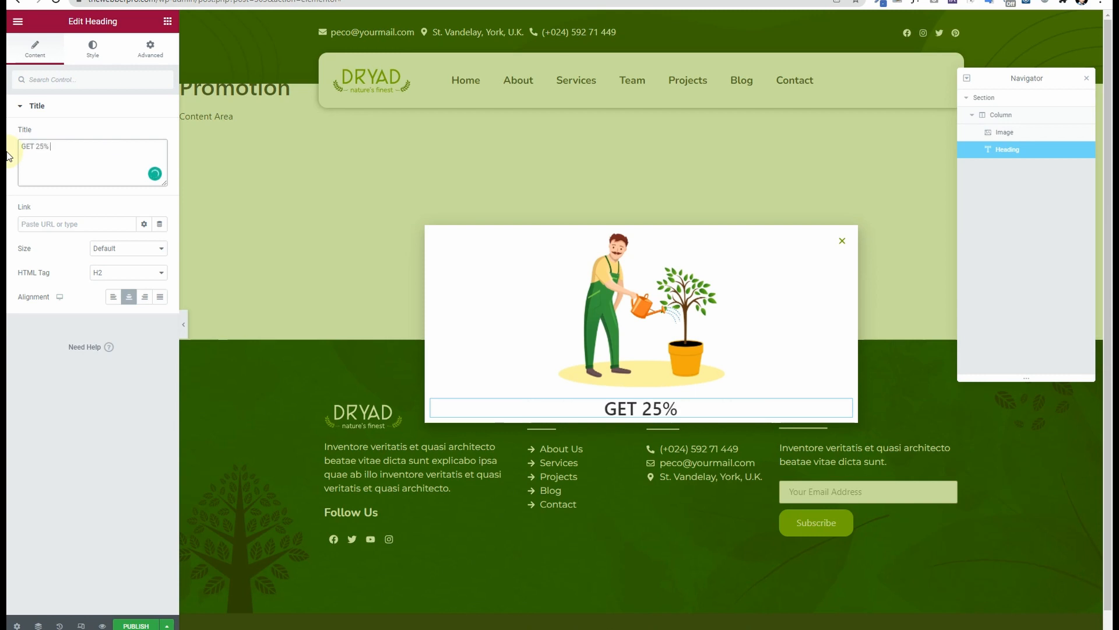
type(" OFF")
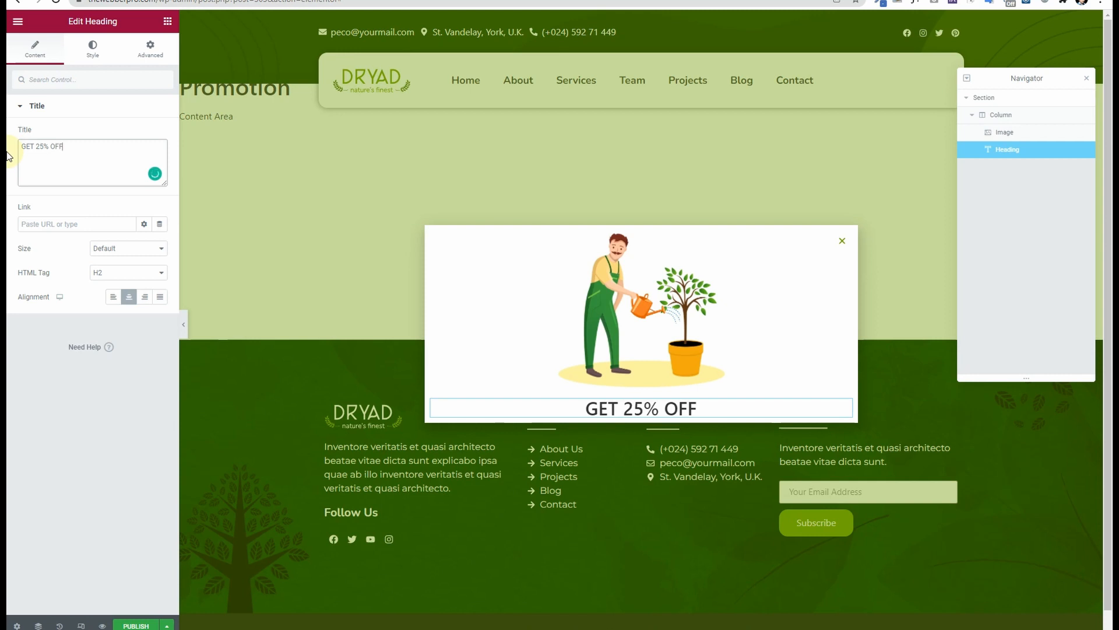
type(" when ")
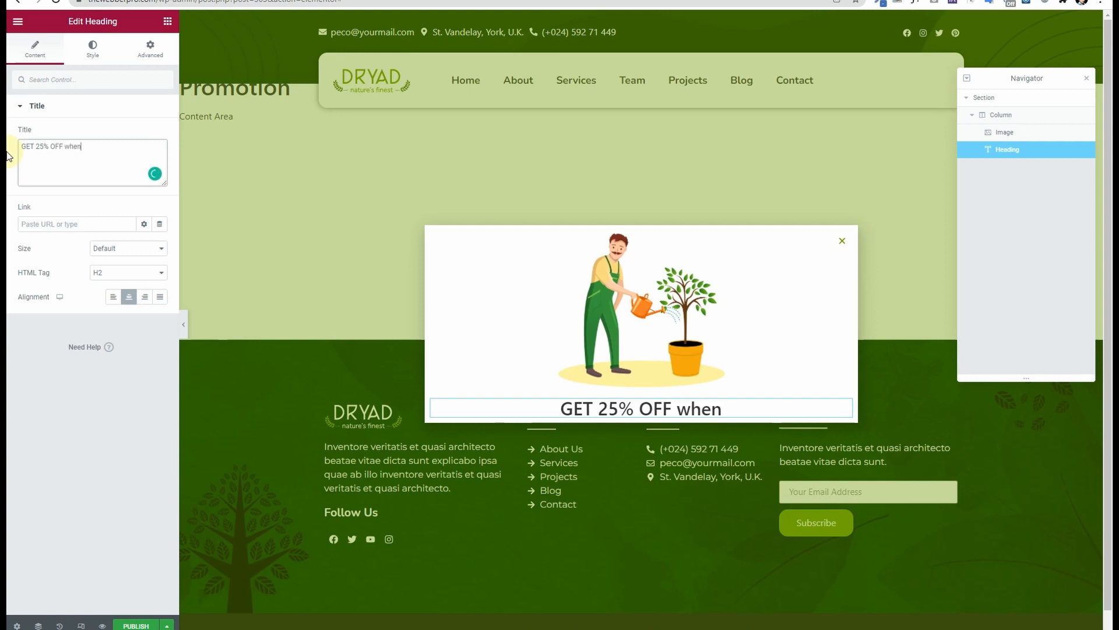
type("Yo")
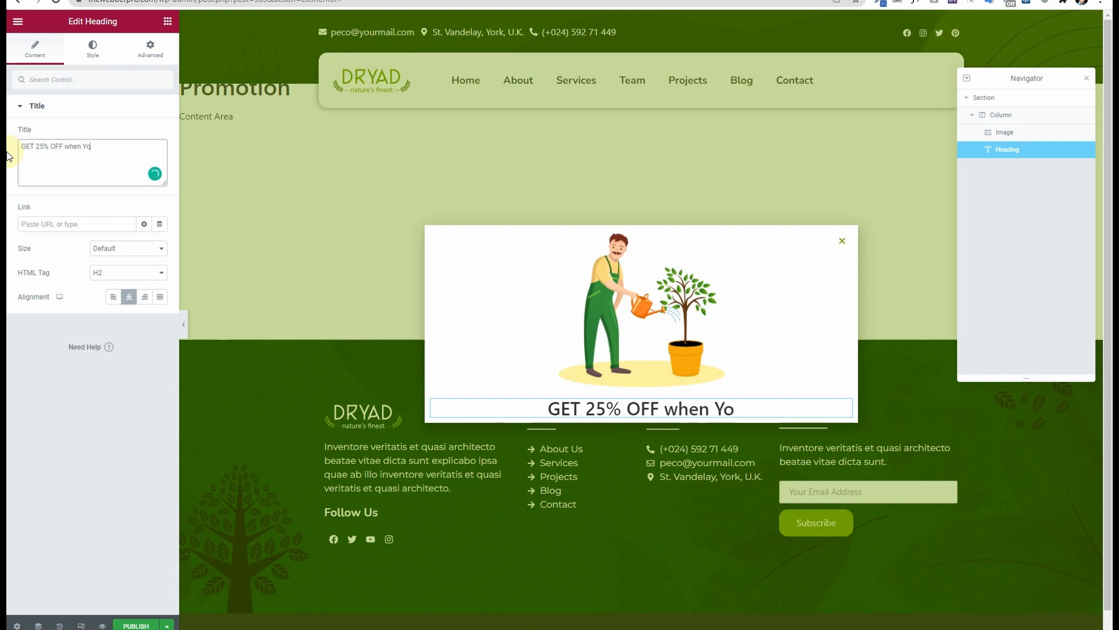
key("BackSpace")
key("BackSpace")
key("BackSpace")
key("BackSpace")
key("BackSpace")
key("BackSpace")
key("BackSpace")
key("BackSpace")
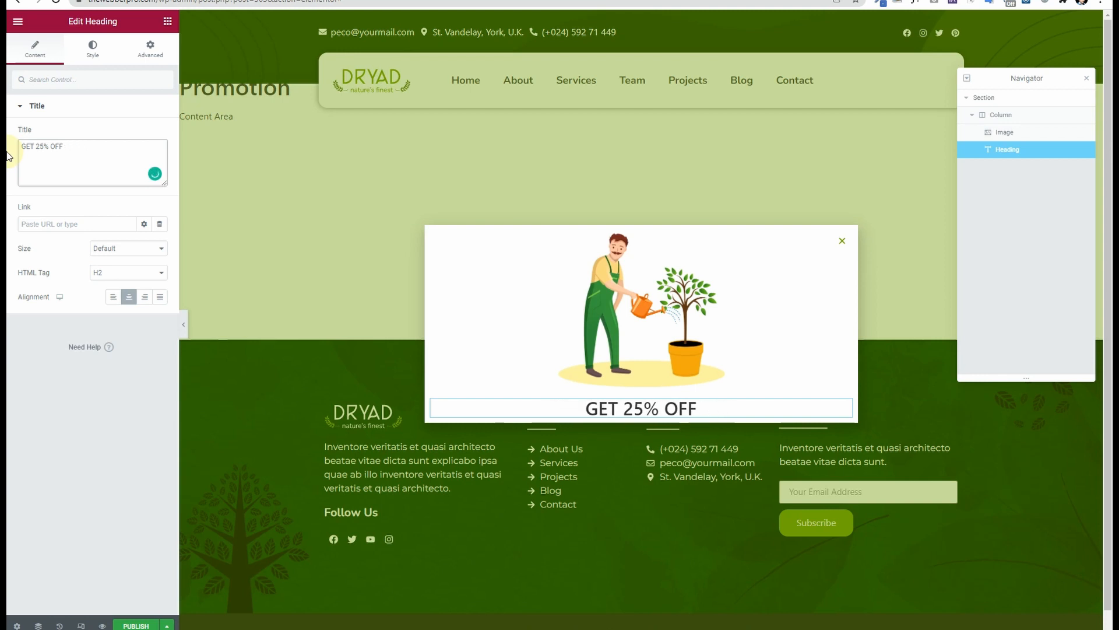
type("by s")
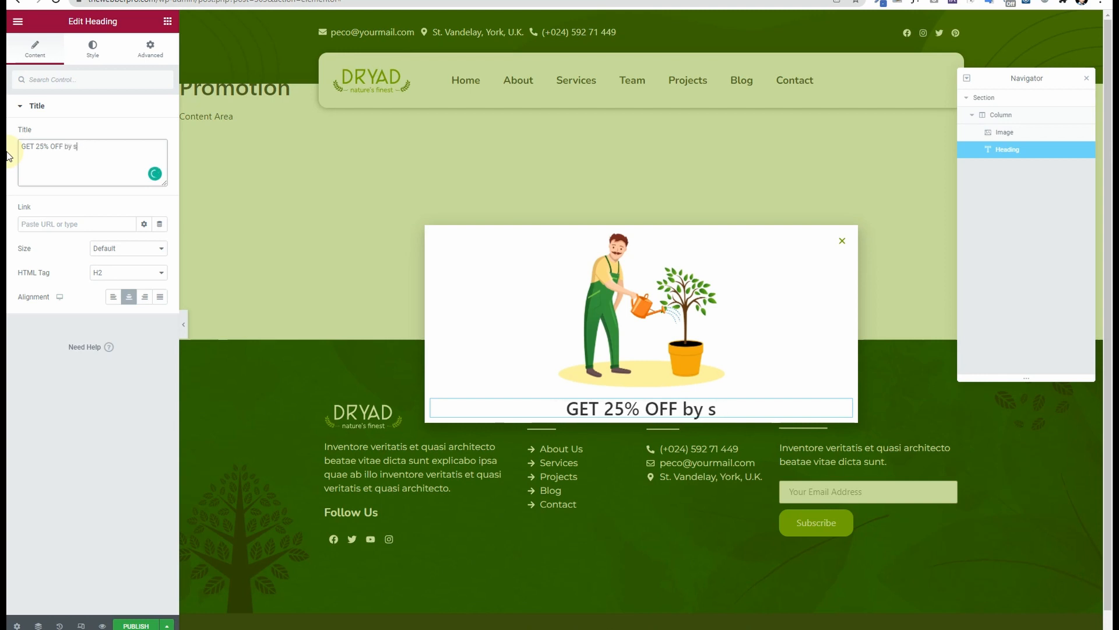
type("igning u")
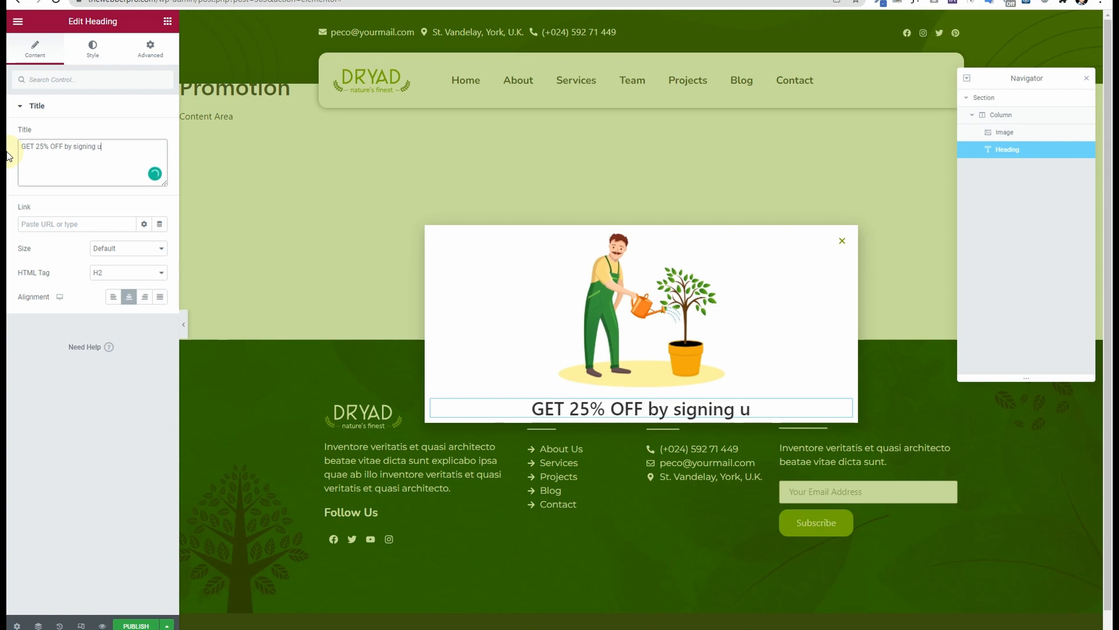
type("p to New")
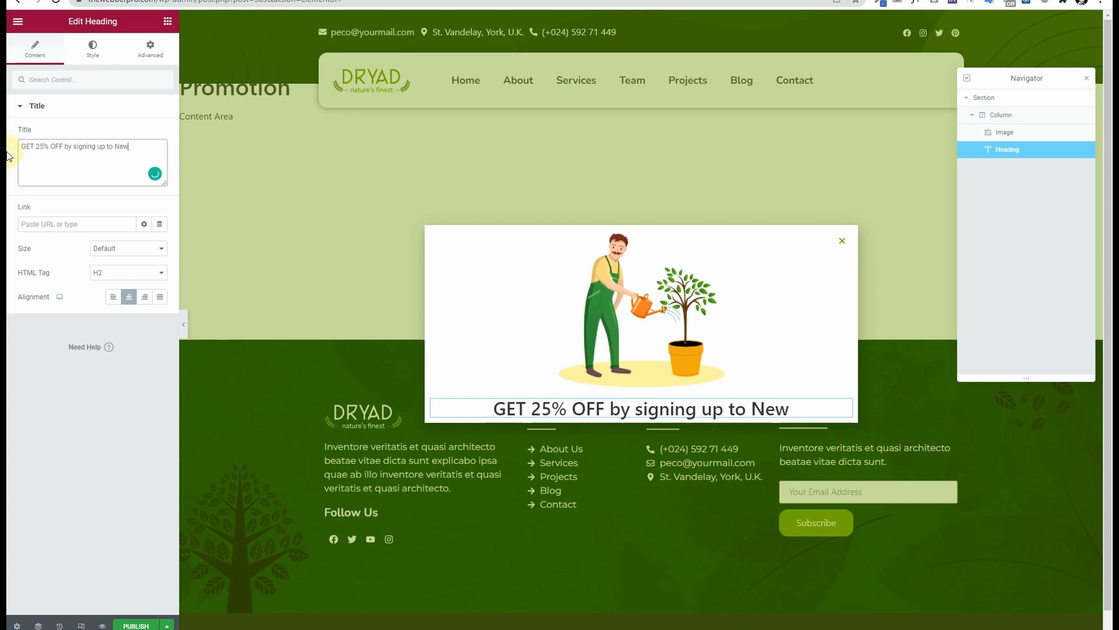
type("sletter")
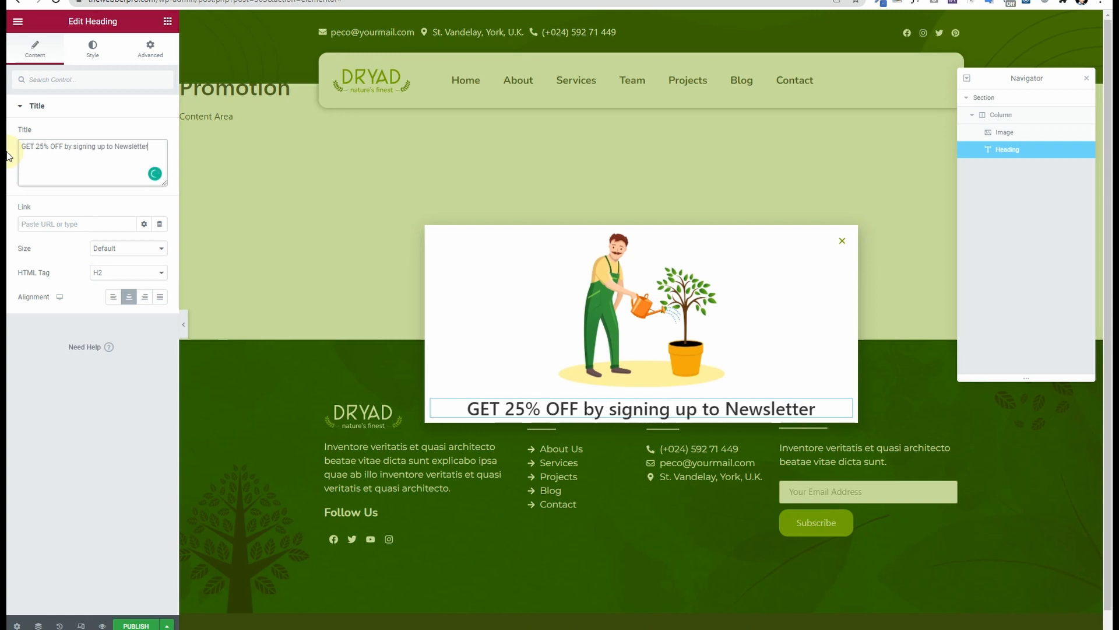
type(".")
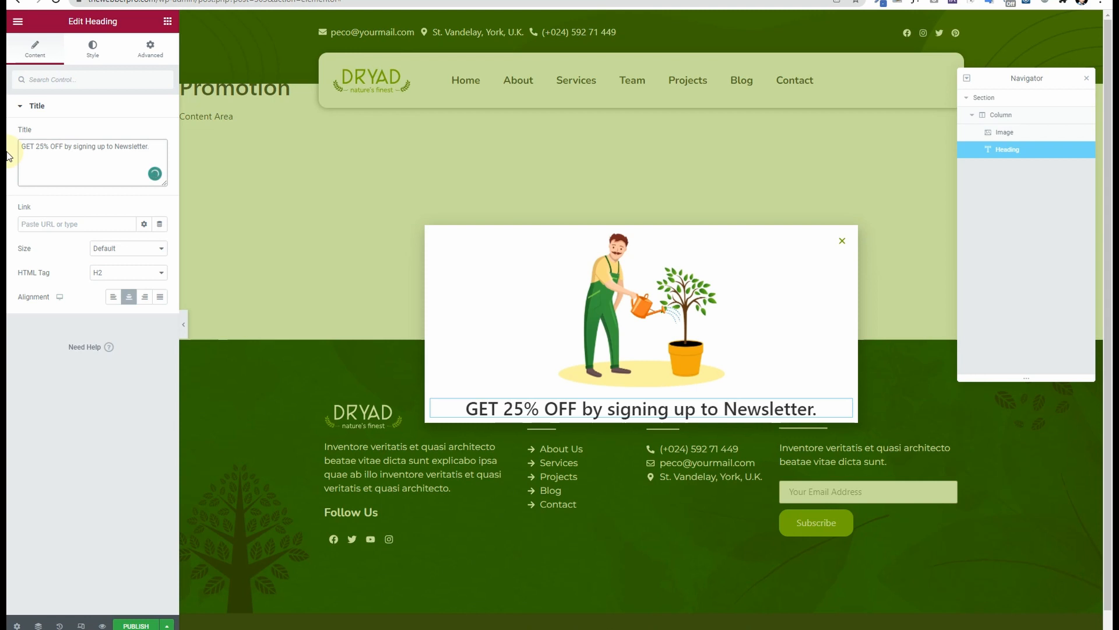
left_click(93, 47)
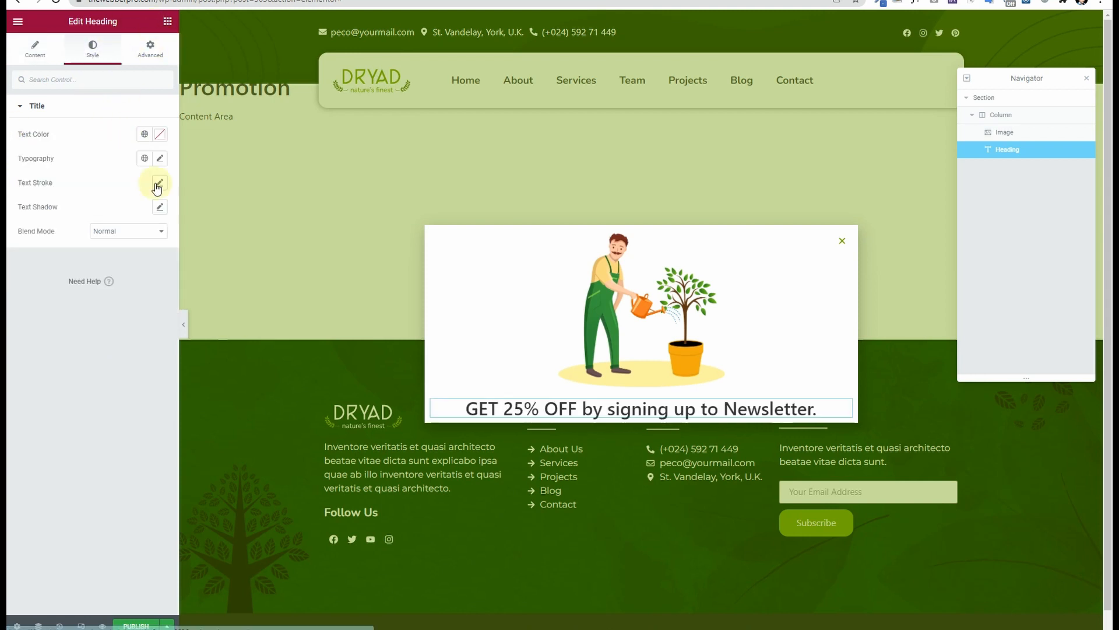
Step: Style the heading with the dark green global colour, the Nunito global font and weight 700
left_click(144, 136)
left_click(115, 207)
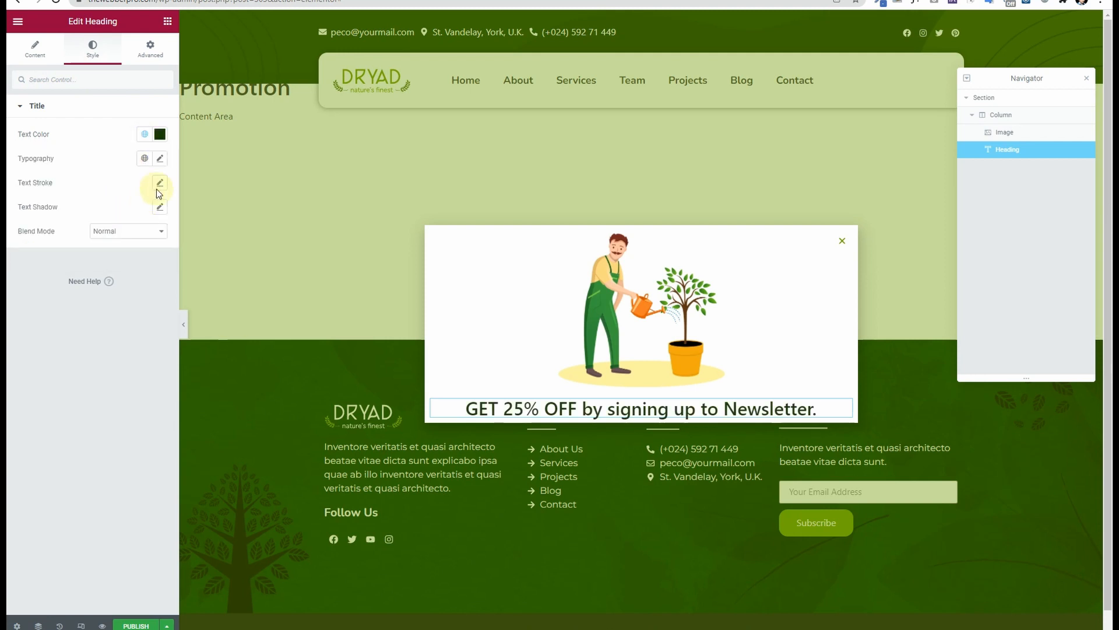
left_click(160, 162)
left_click(145, 158)
left_click(142, 206)
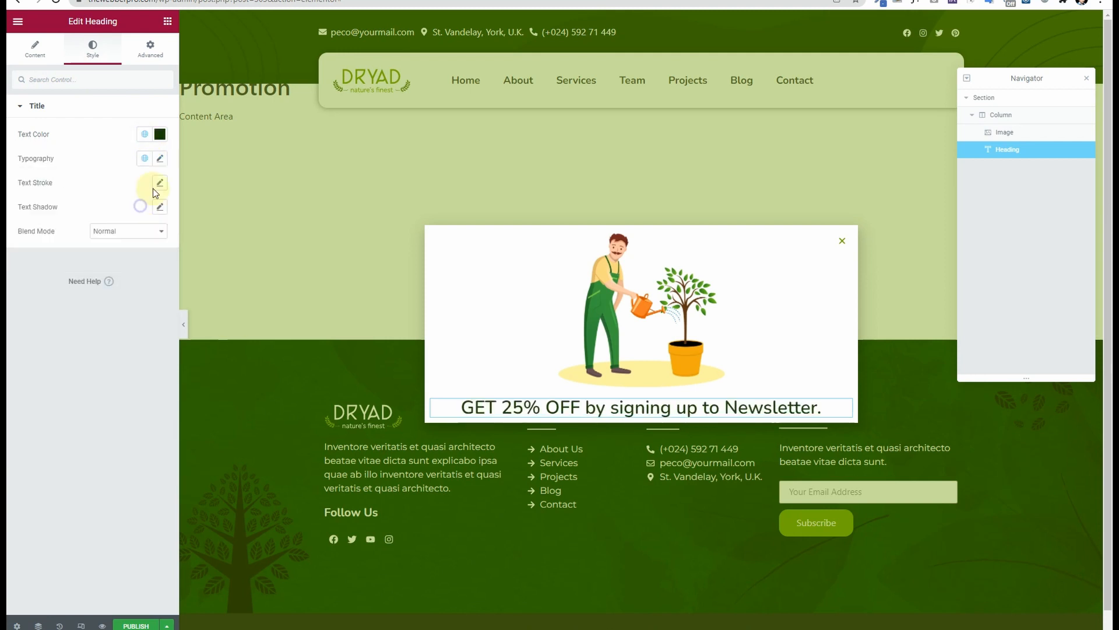
left_click(161, 159)
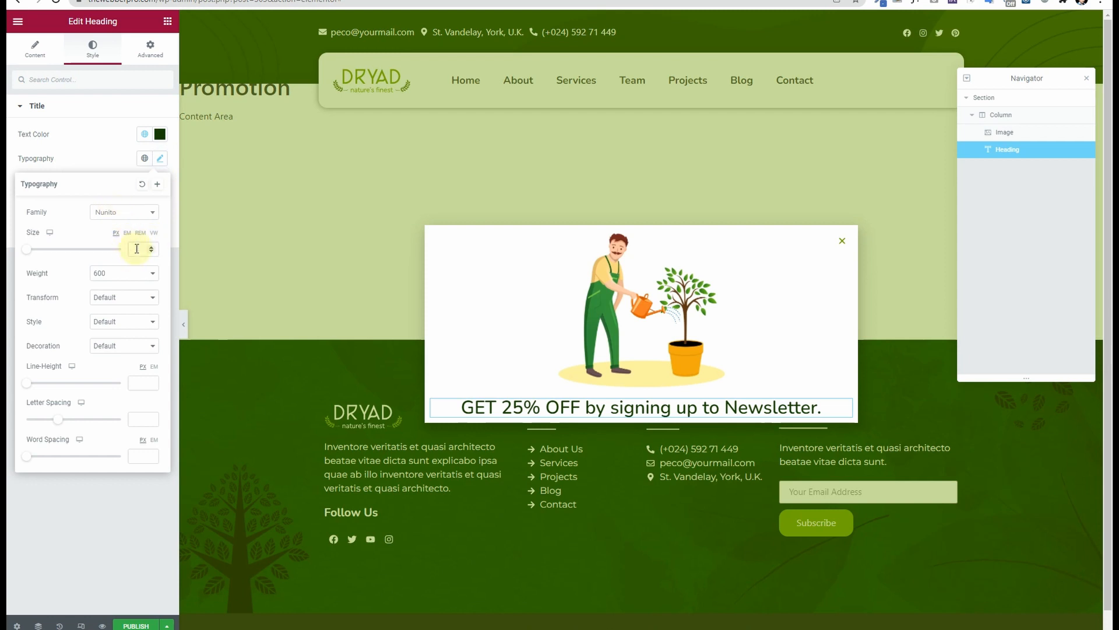
left_click(136, 249)
left_click(121, 274)
left_click(117, 339)
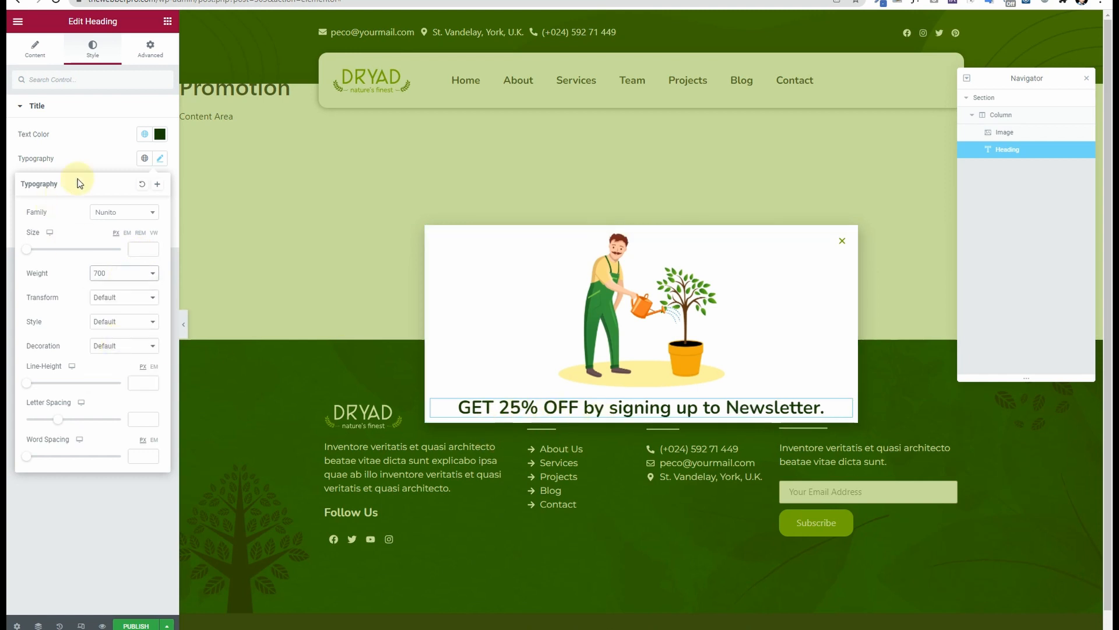
left_click(99, 159)
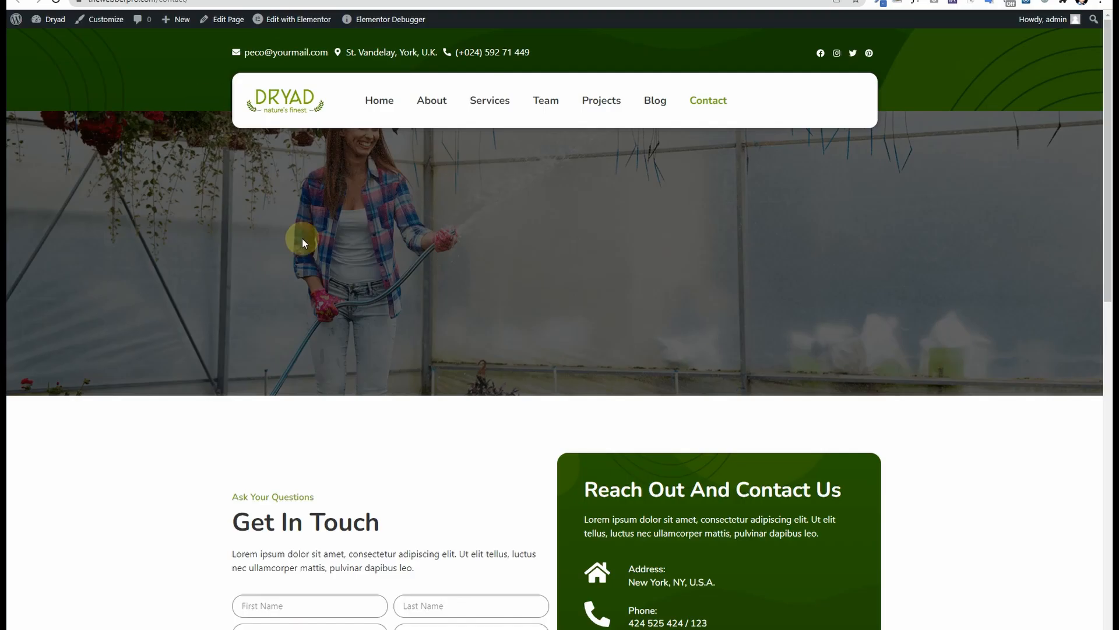
Step: Copy the Get In Touch form from the Contact page, then go back to the popup heading
scroll(290, 352, "down", 3)
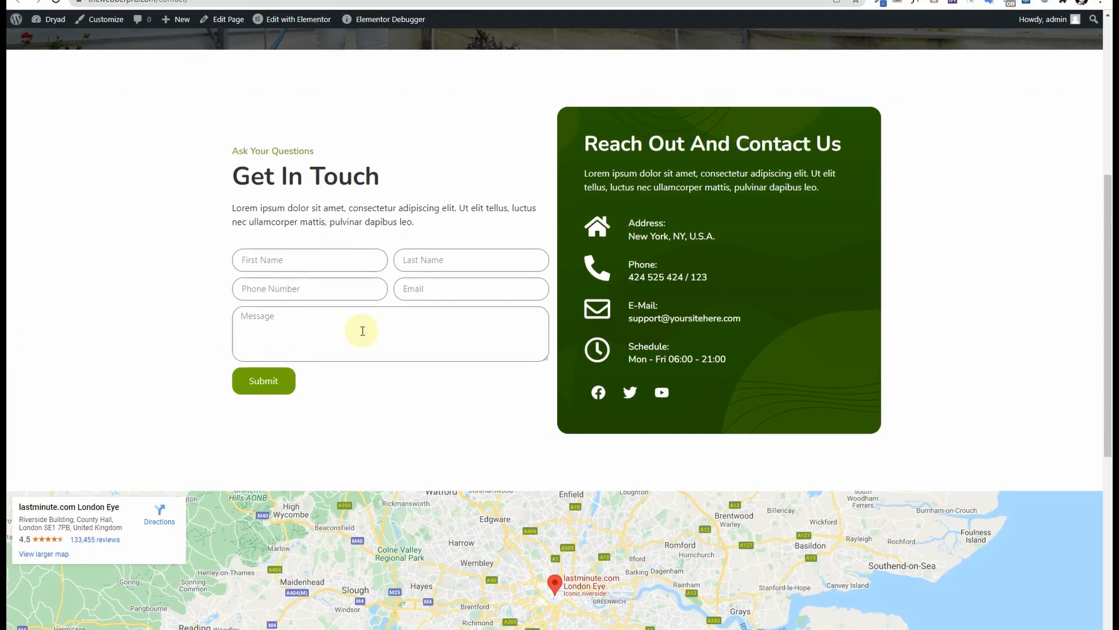
left_click(289, 20)
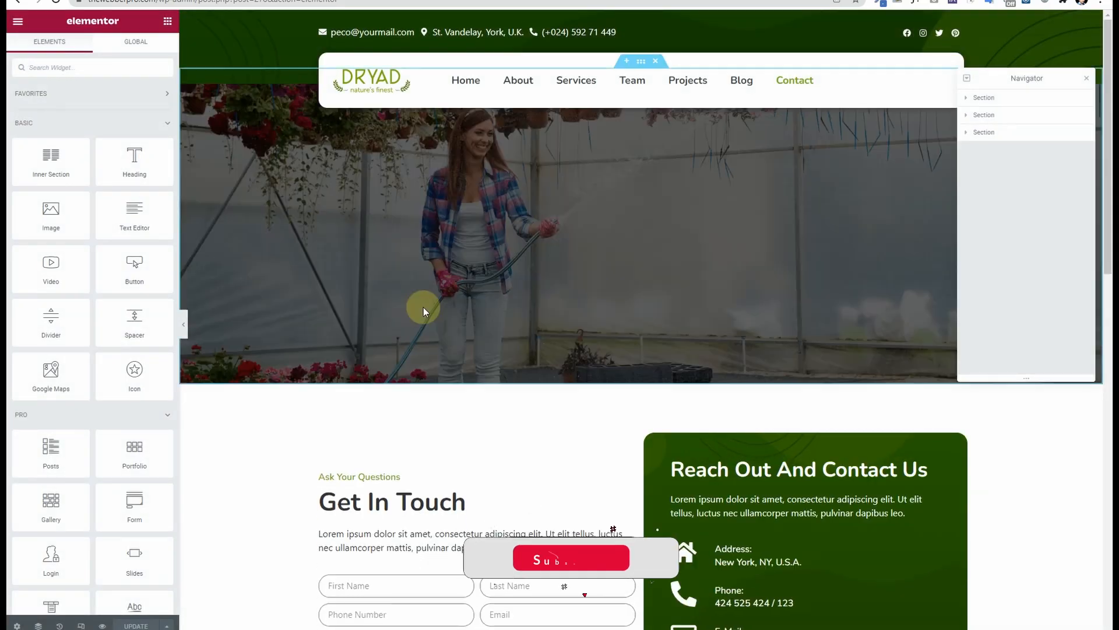
scroll(452, 331, "down", 5)
scroll(452, 331, "down", 2)
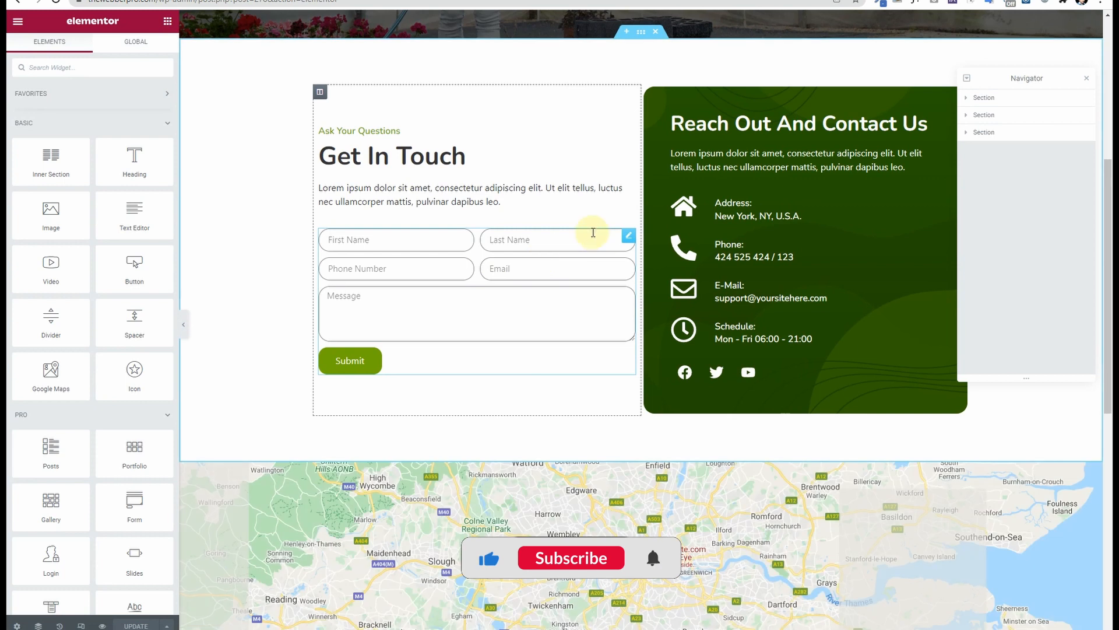
right_click(633, 237)
left_click(657, 285)
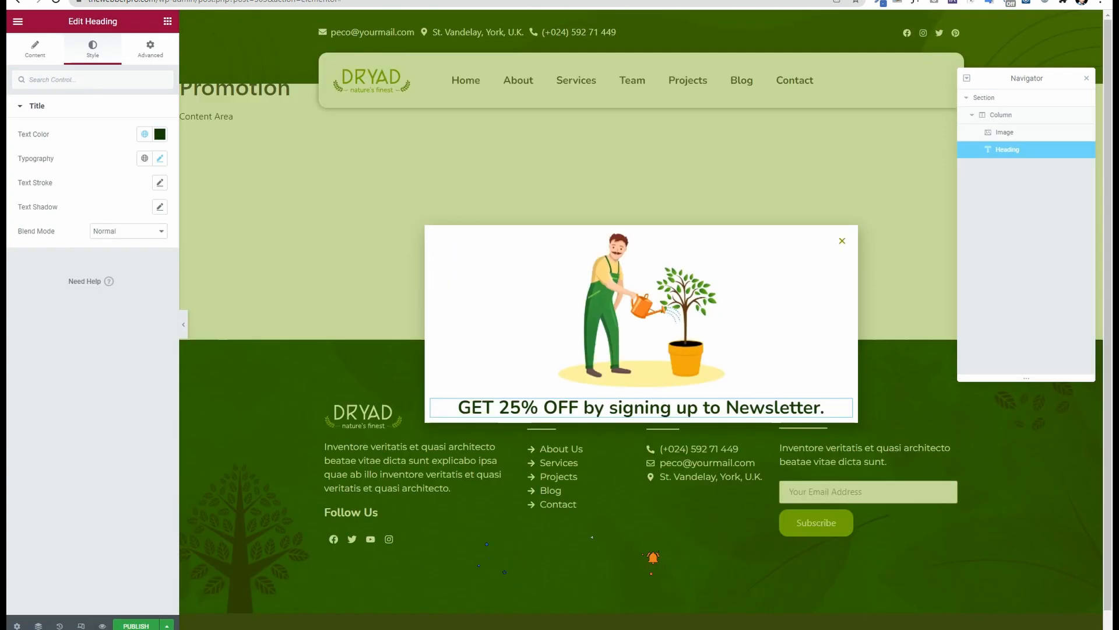
right_click(850, 406)
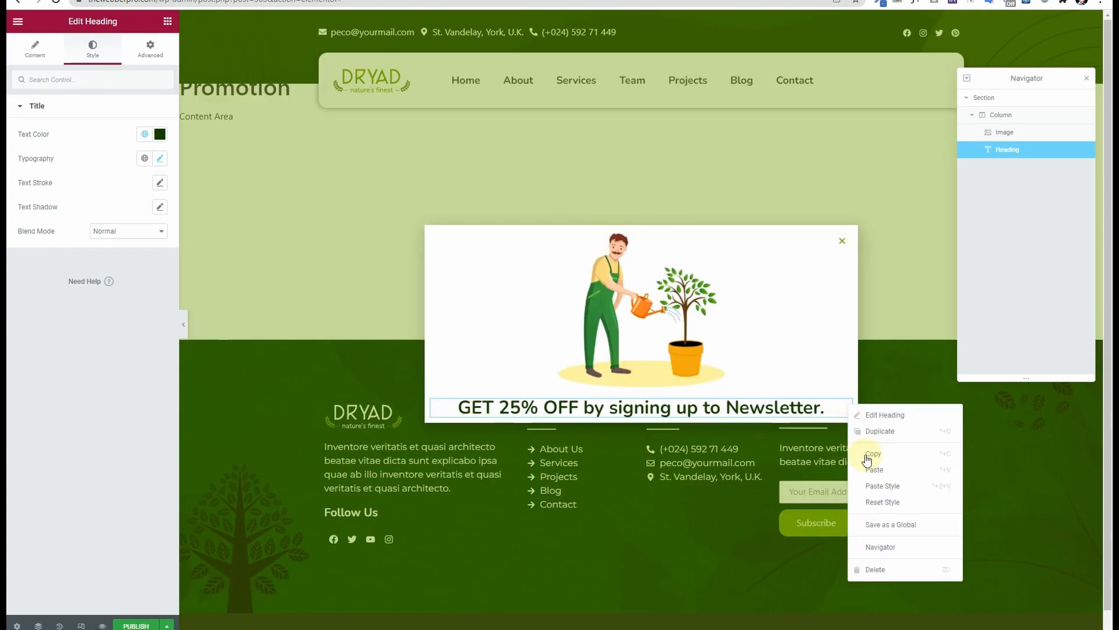
Step: Paste the form under the popup heading and rename it 'Promotion Form'
key("ctrl+v")
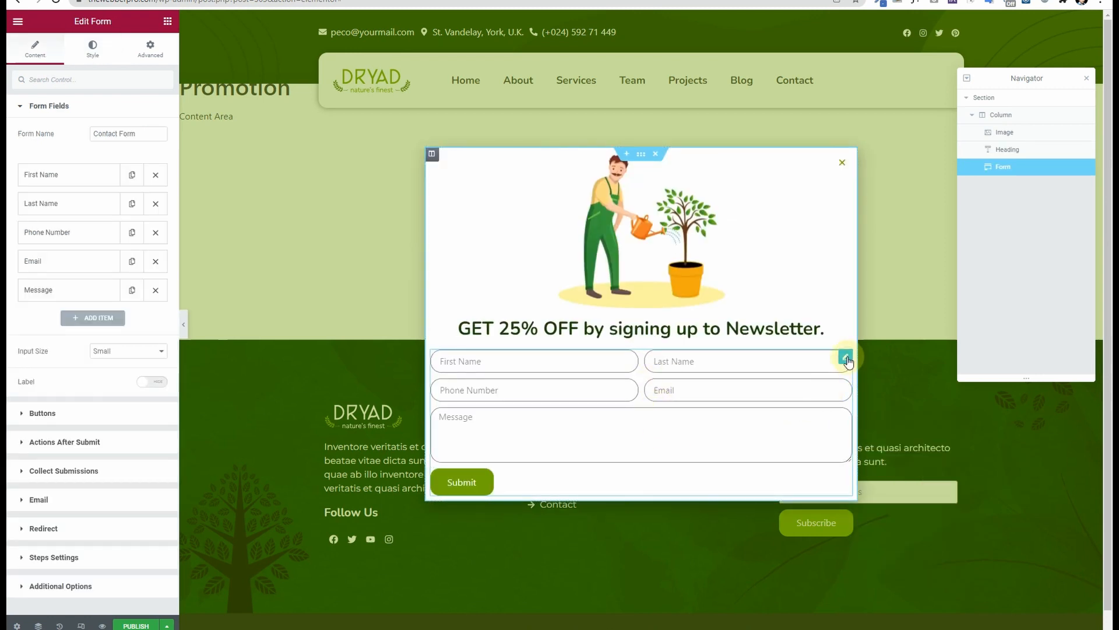
left_click(113, 134)
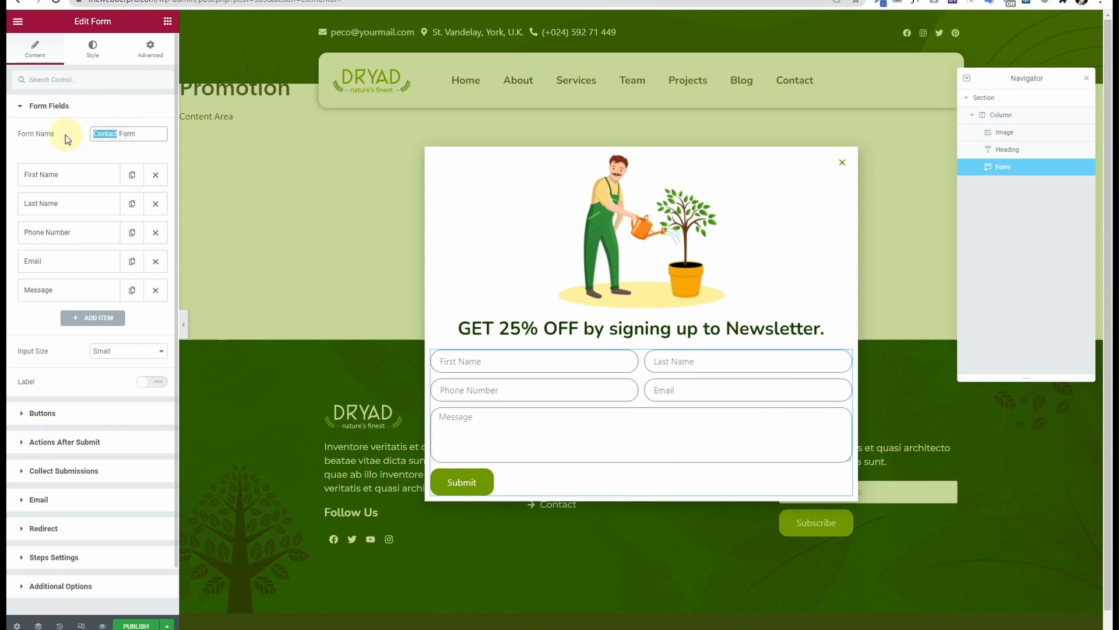
type("Promotion")
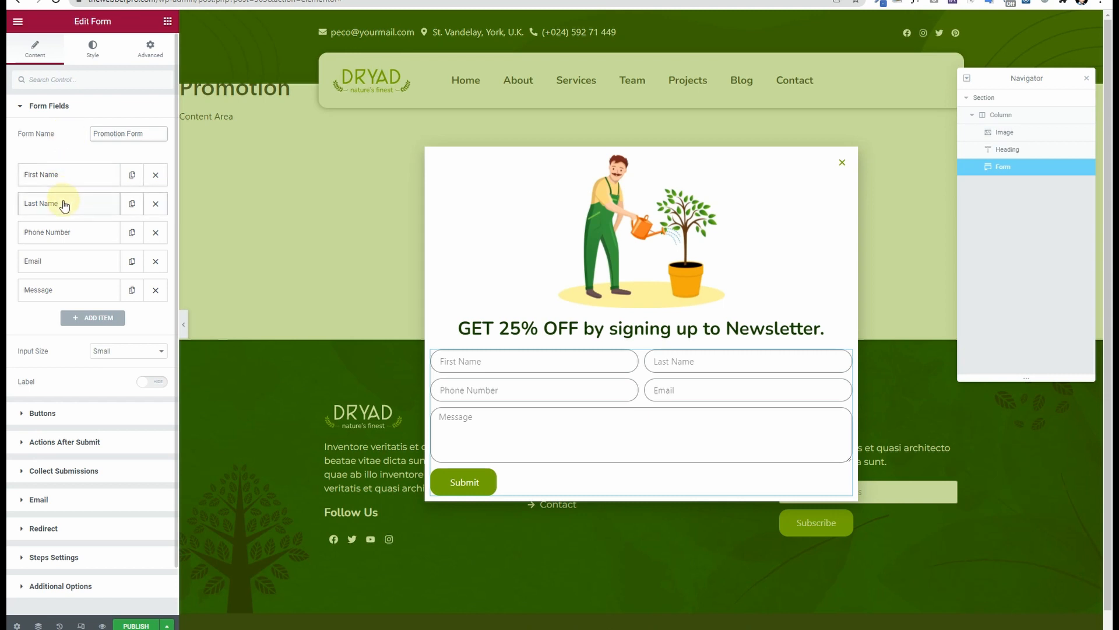
Step: Delete the Phone Number, Email, Message and Last Name fields, leaving only First Name
left_click(155, 232)
left_click(155, 232)
left_click(155, 233)
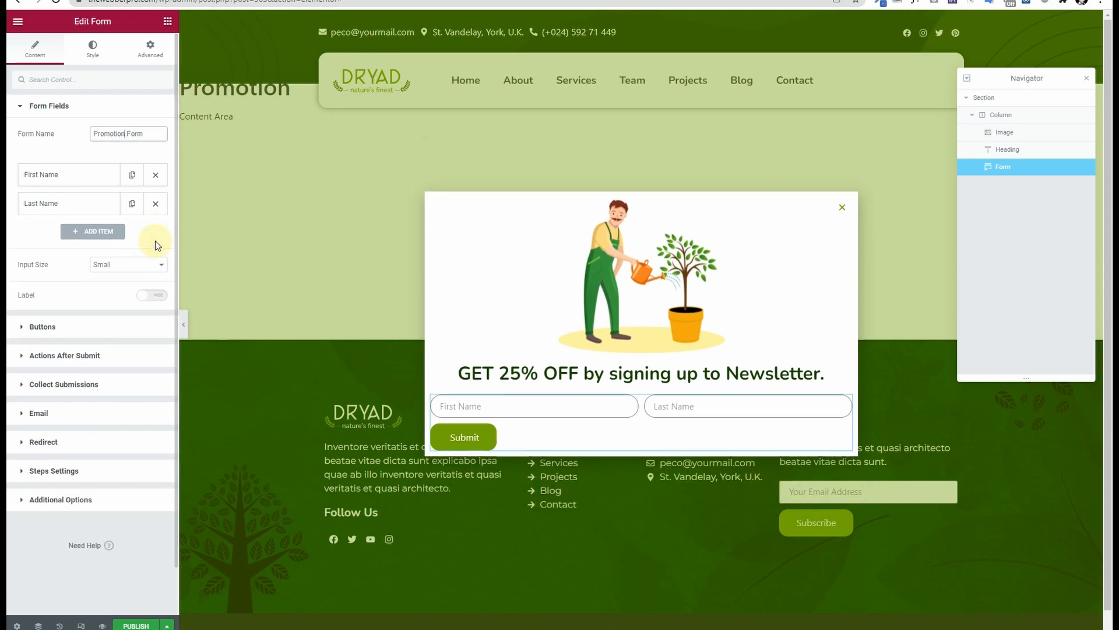
left_click(155, 204)
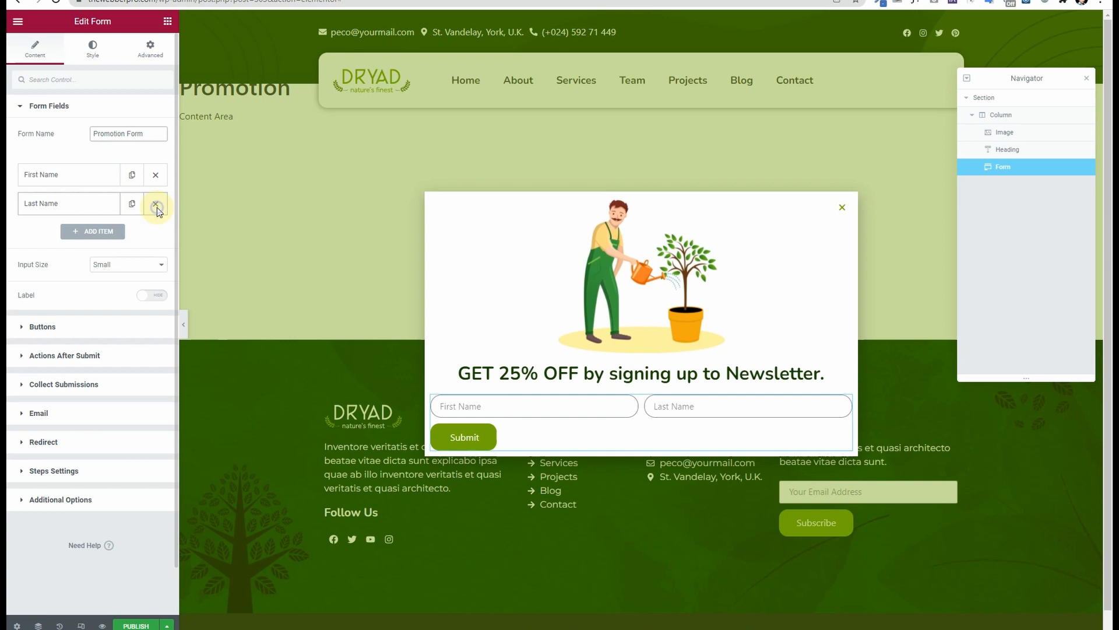
left_click(71, 176)
left_click_drag(108, 245, 62, 268)
Step: Relabel the remaining field 'Name' and set its column width to 75%
key("BackSpace")
key("BackSpace")
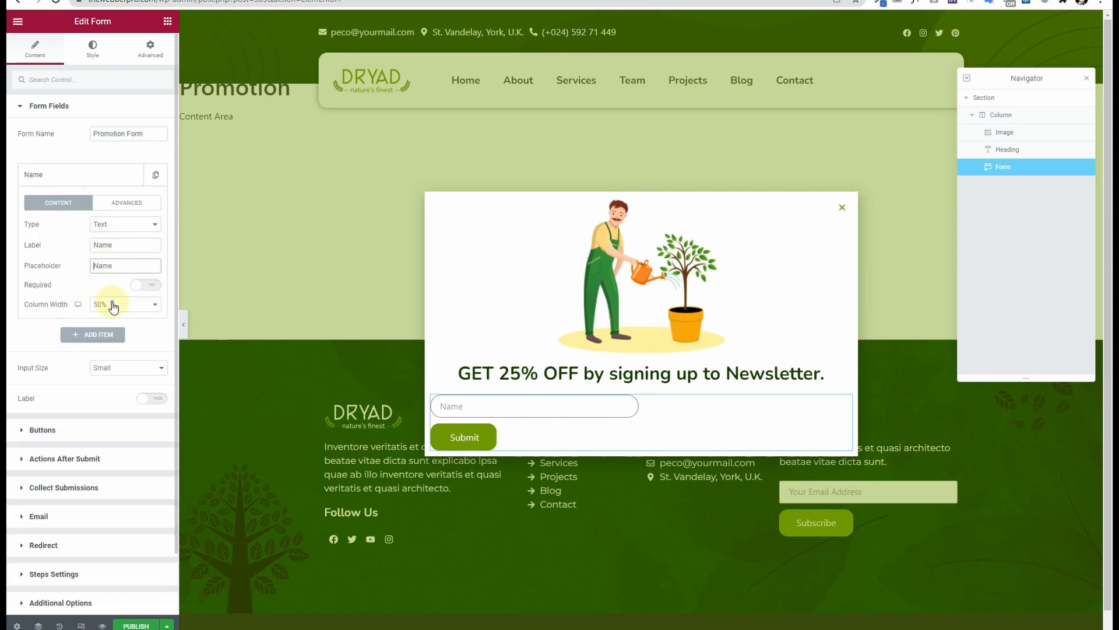
left_click(110, 303)
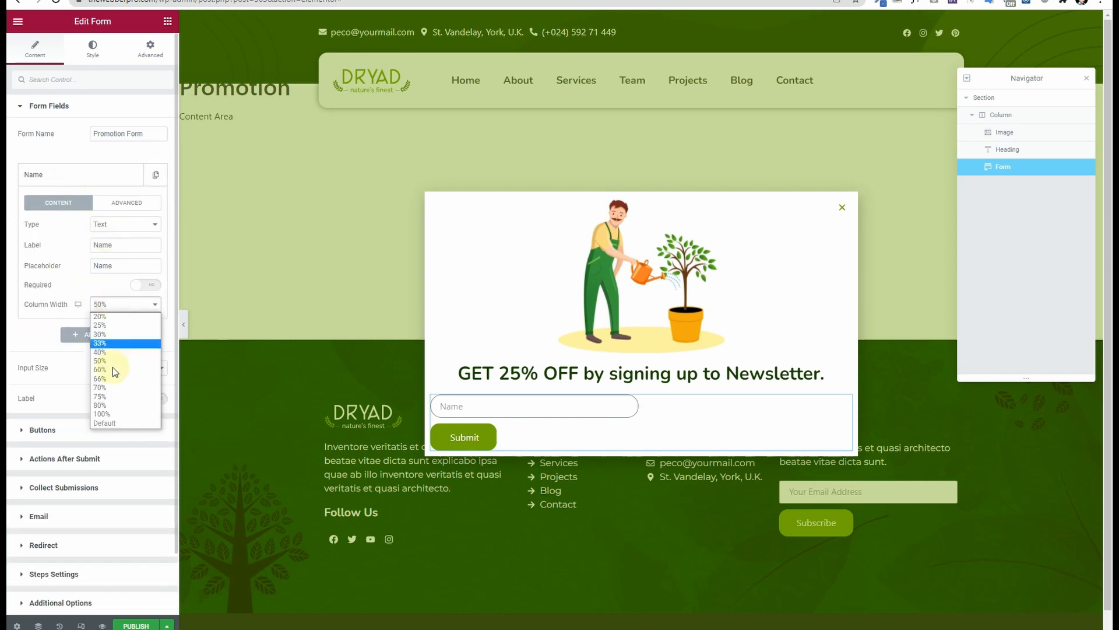
left_click(110, 397)
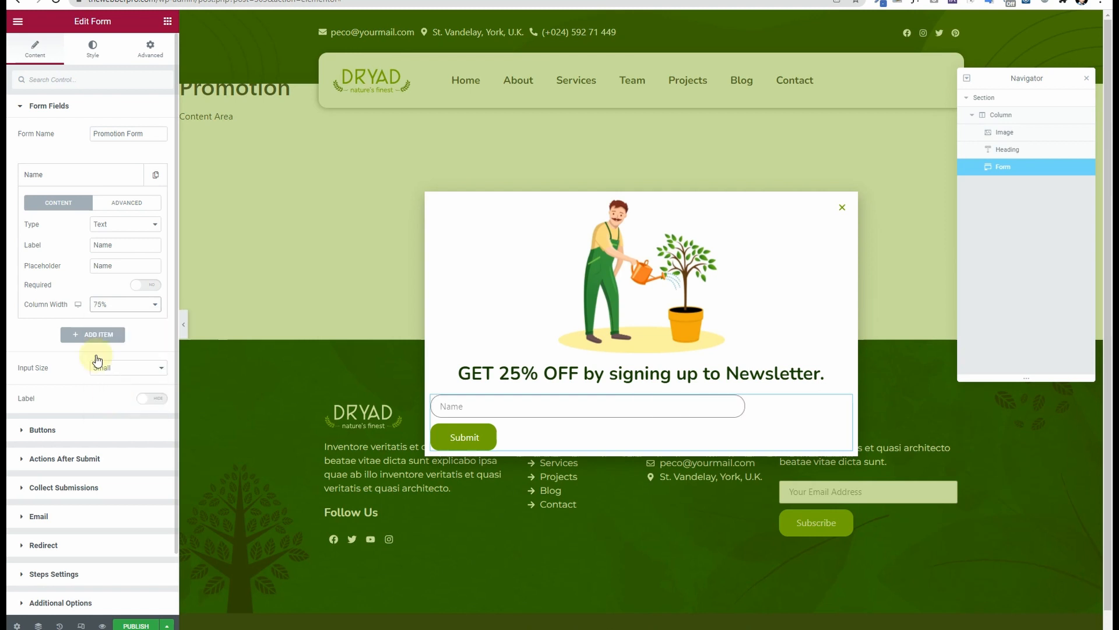
left_click(67, 175)
Step: Set the Submit button's column width to 25% and the form input size to Medium
left_click(76, 298)
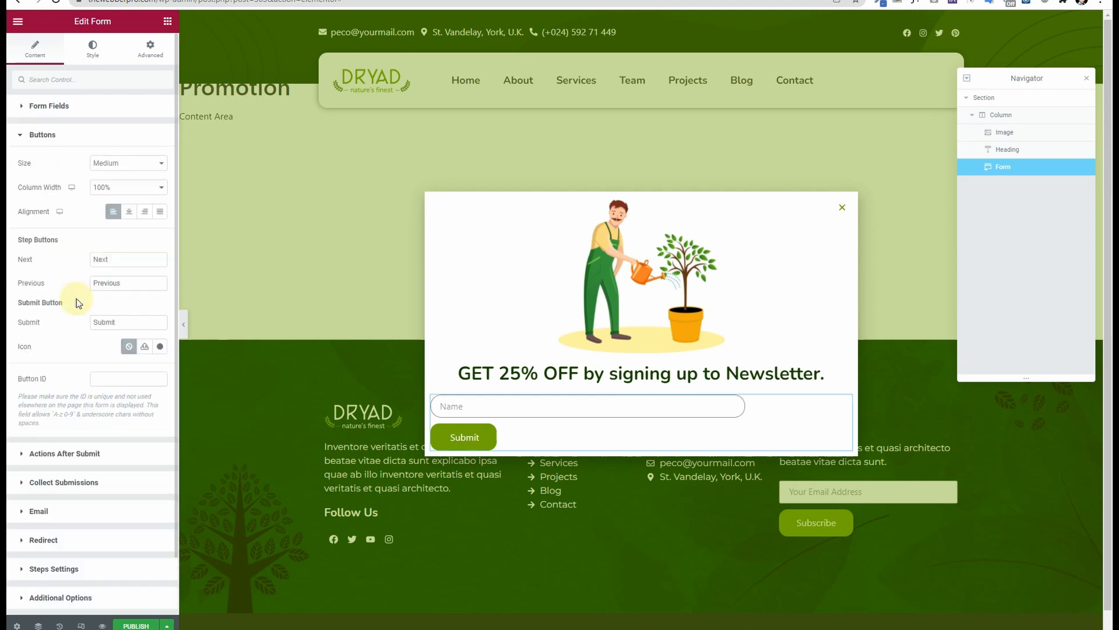
left_click(119, 192)
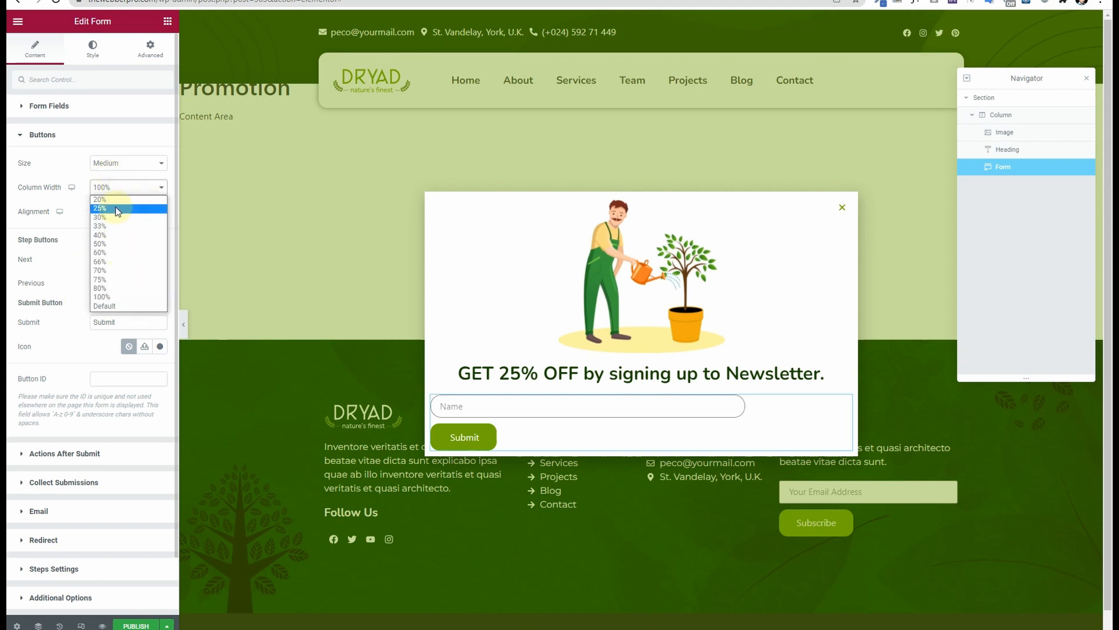
left_click(116, 208)
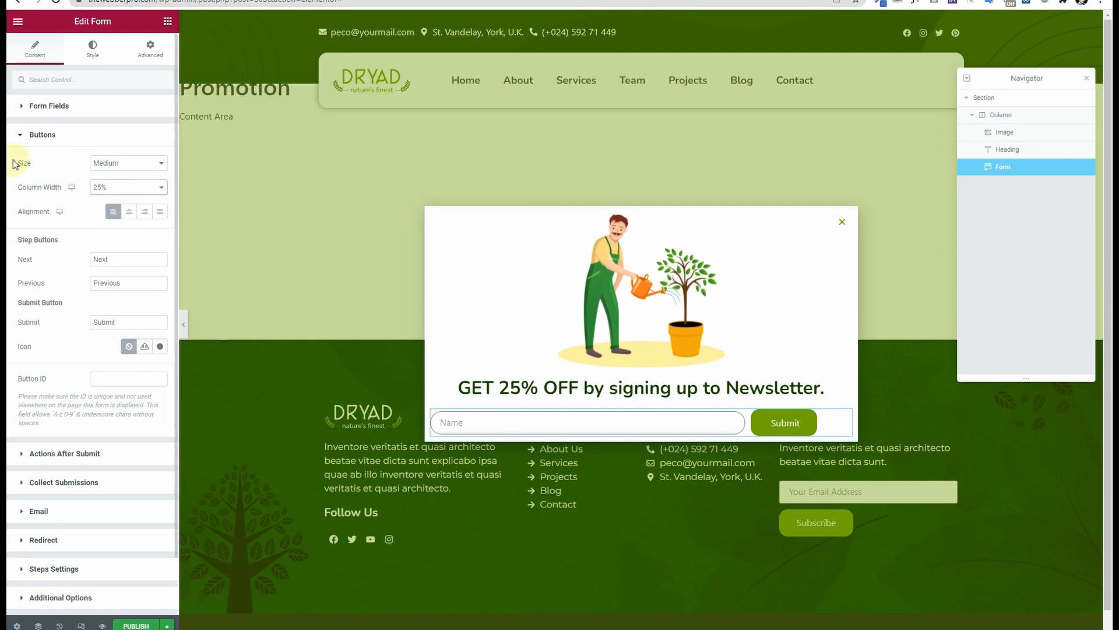
left_click(68, 105)
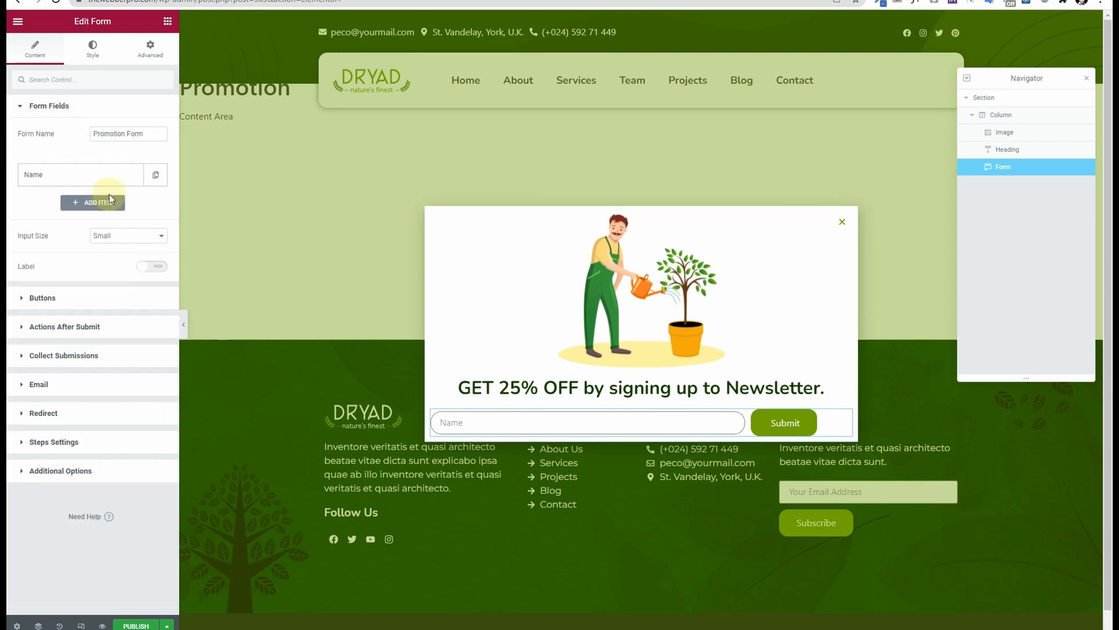
left_click(117, 238)
left_click(111, 267)
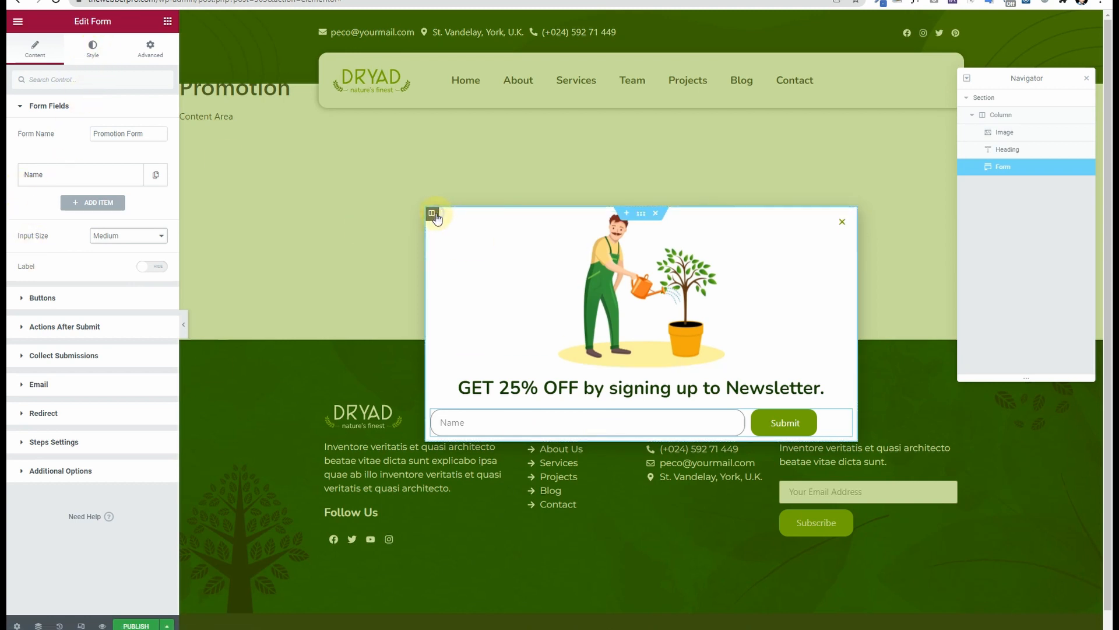
Step: Raise the popup column's padding to about 25
left_click(432, 213)
left_click(150, 47)
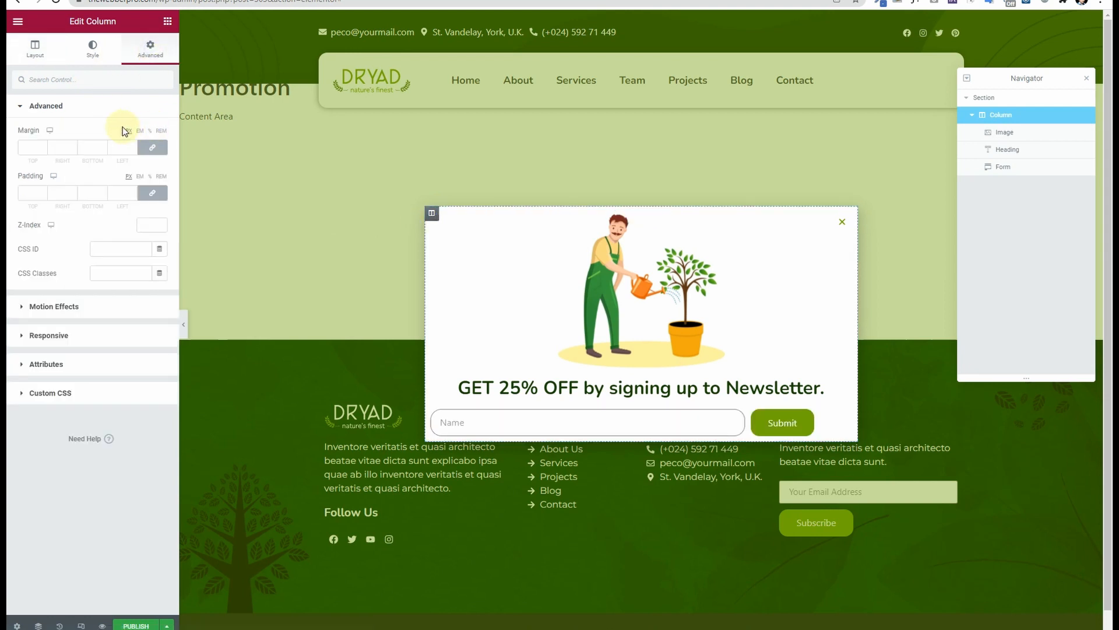
left_click(42, 191)
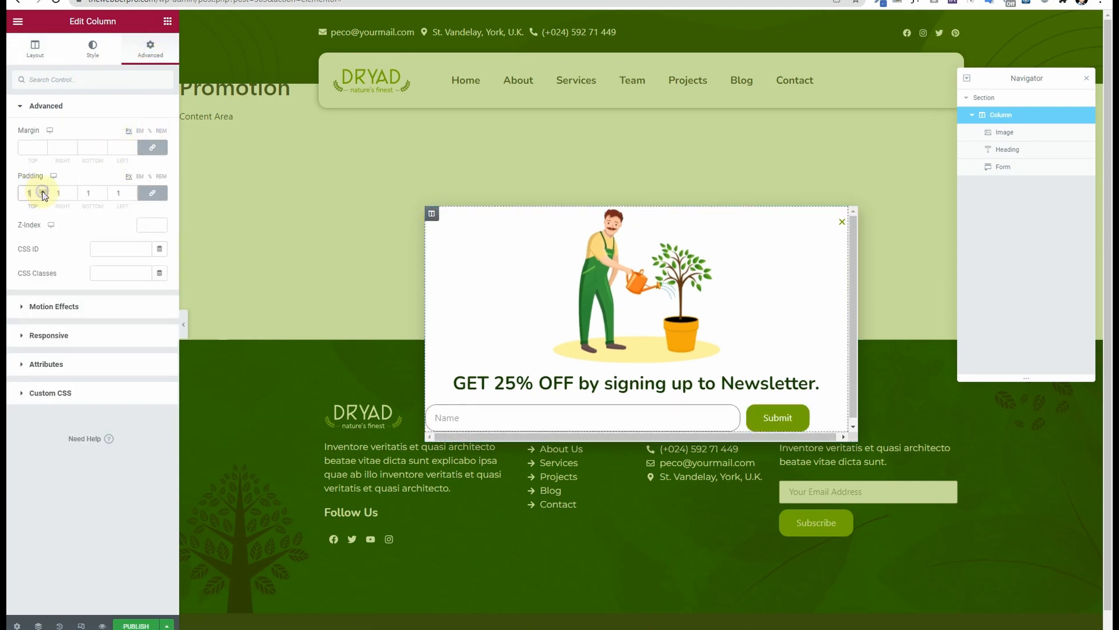
left_click(43, 191)
left_click(43, 191)
left_click(42, 191)
left_click(43, 192)
left_click(43, 191)
left_click(43, 191)
left_click(43, 191)
left_click(42, 192)
left_click(43, 191)
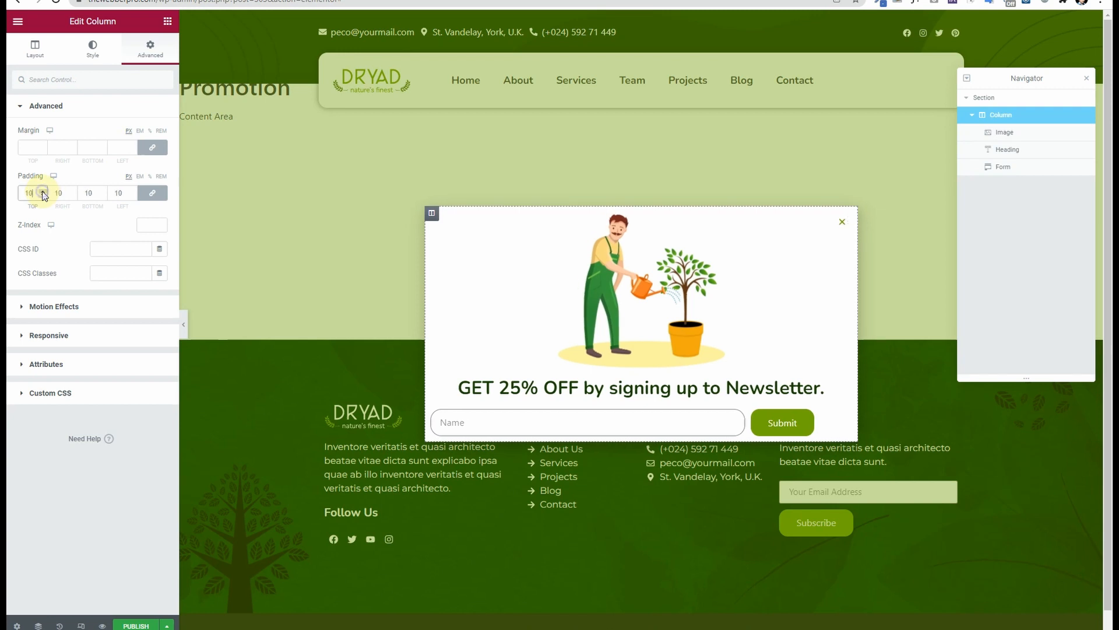
left_click(43, 191)
left_click(42, 191)
left_click(42, 191)
left_click(43, 191)
left_click(43, 192)
left_click(43, 191)
left_click(43, 191)
left_click(43, 191)
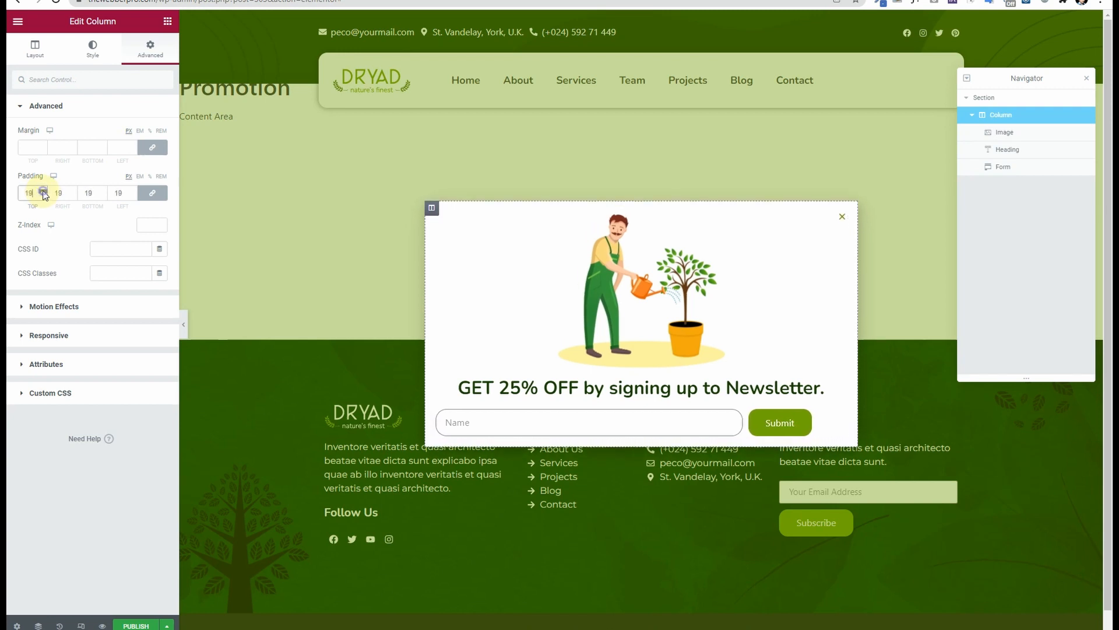
left_click(43, 191)
left_click(43, 191)
left_click(42, 191)
left_click(43, 192)
left_click(42, 191)
left_click(43, 191)
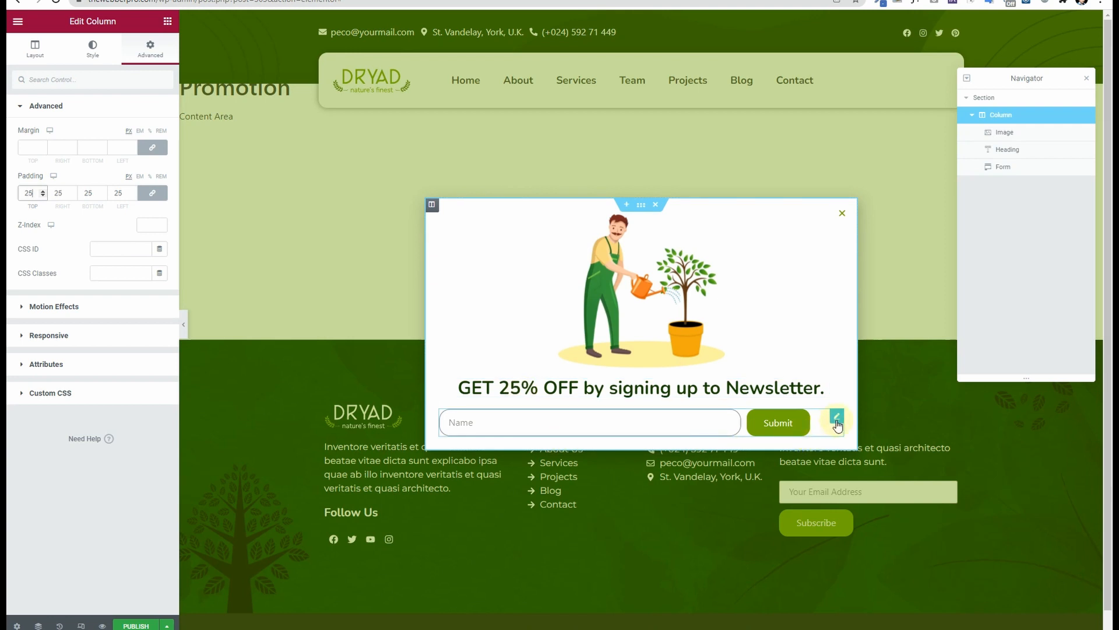
Step: Justify the Submit button to fill its 25% column and close the Navigator panel
left_click(837, 418)
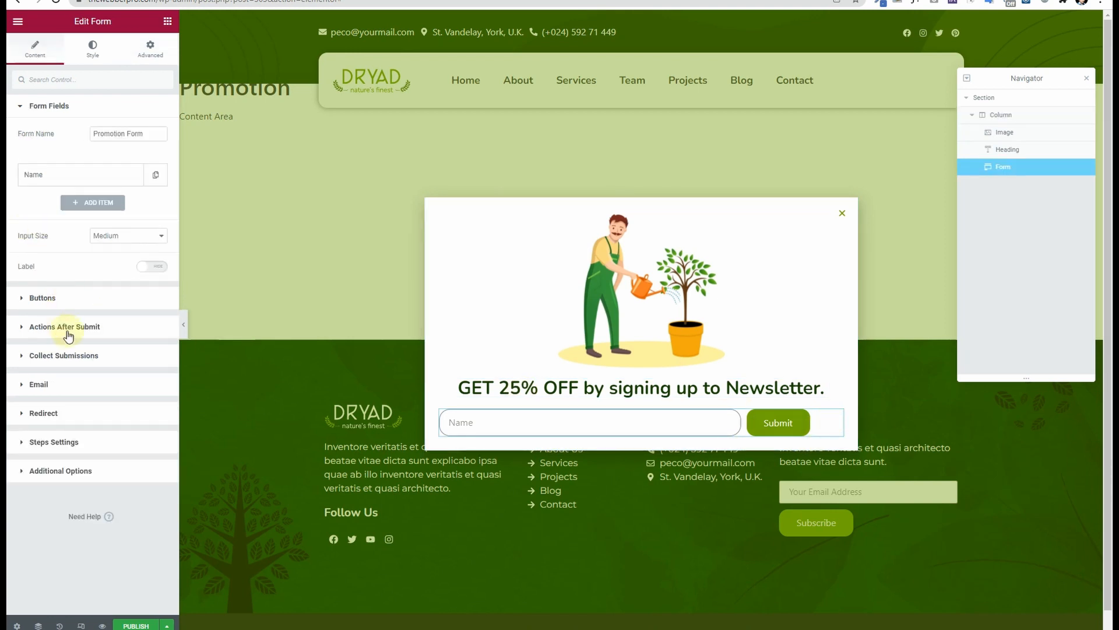
left_click(78, 306)
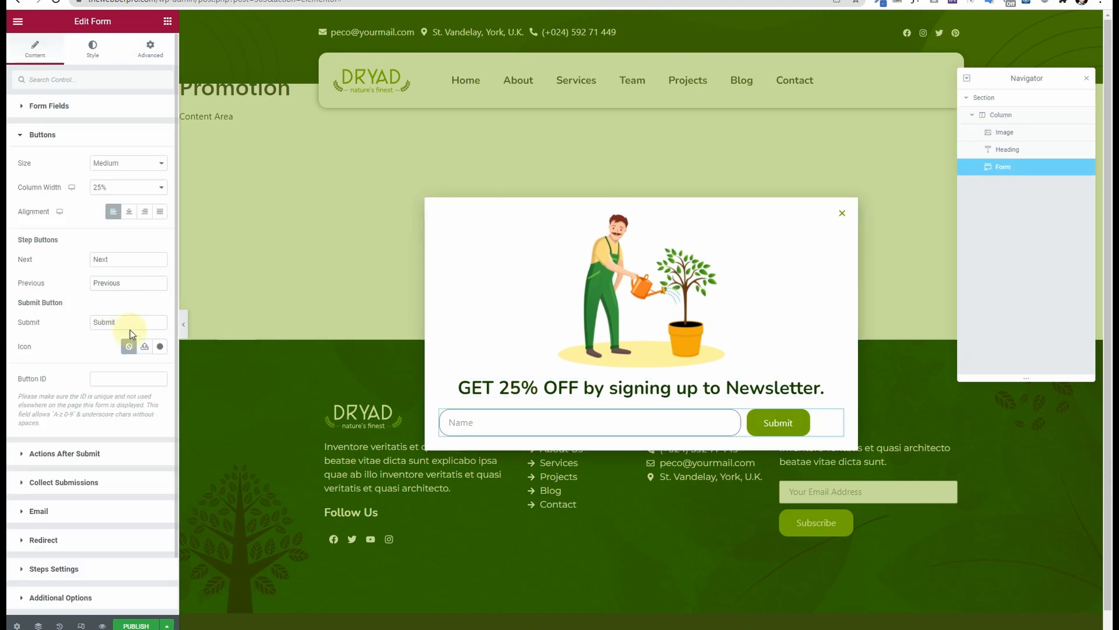
left_click(160, 215)
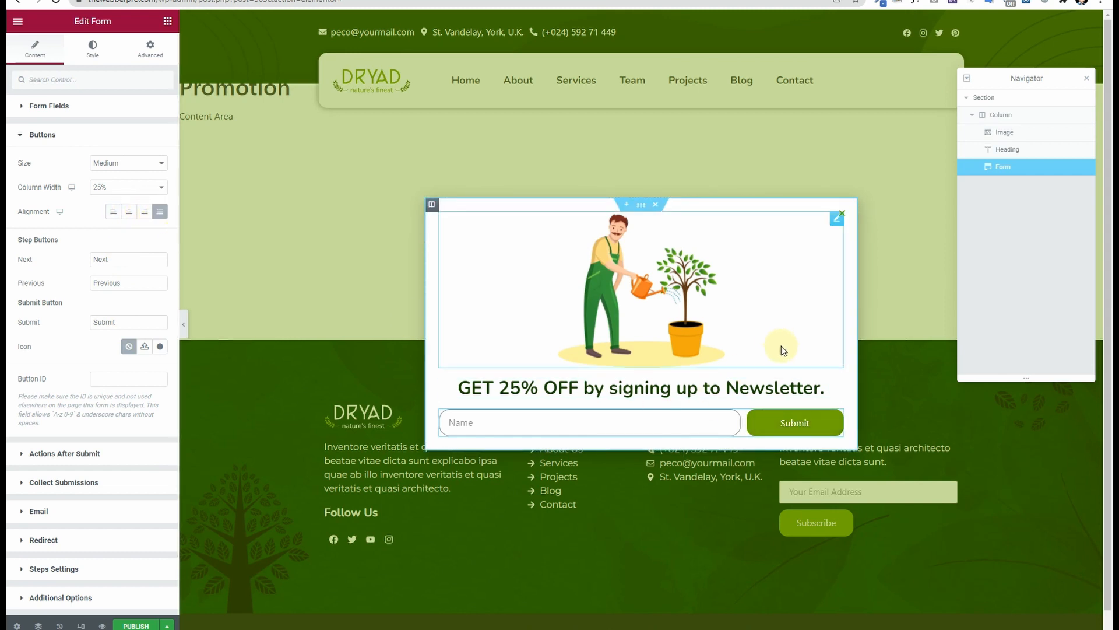
scroll(568, 446, "up", 1)
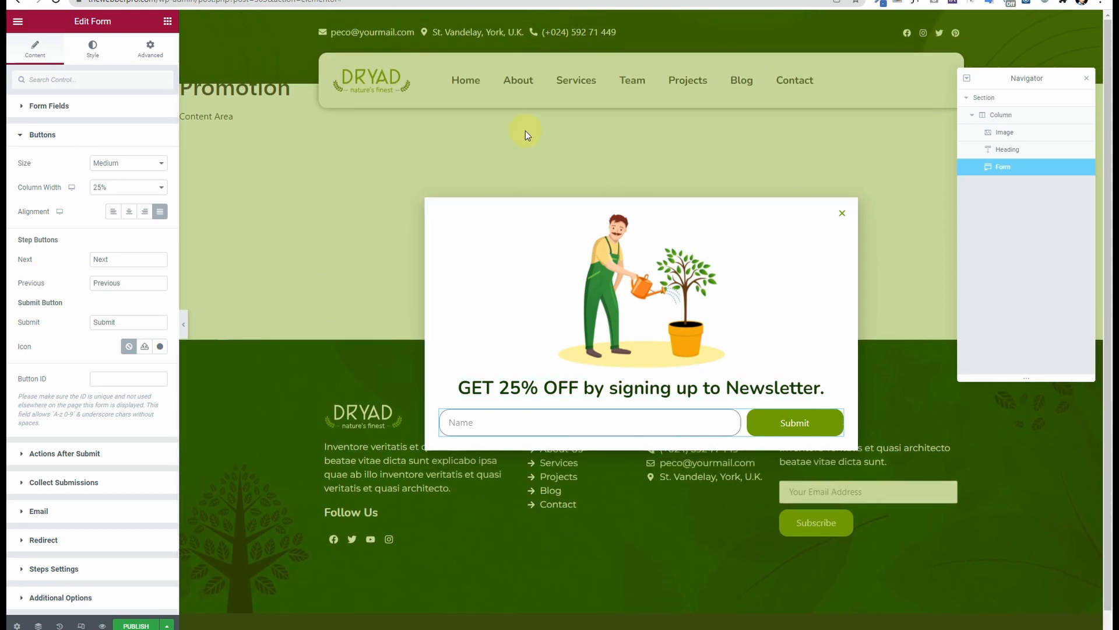
left_click(1087, 79)
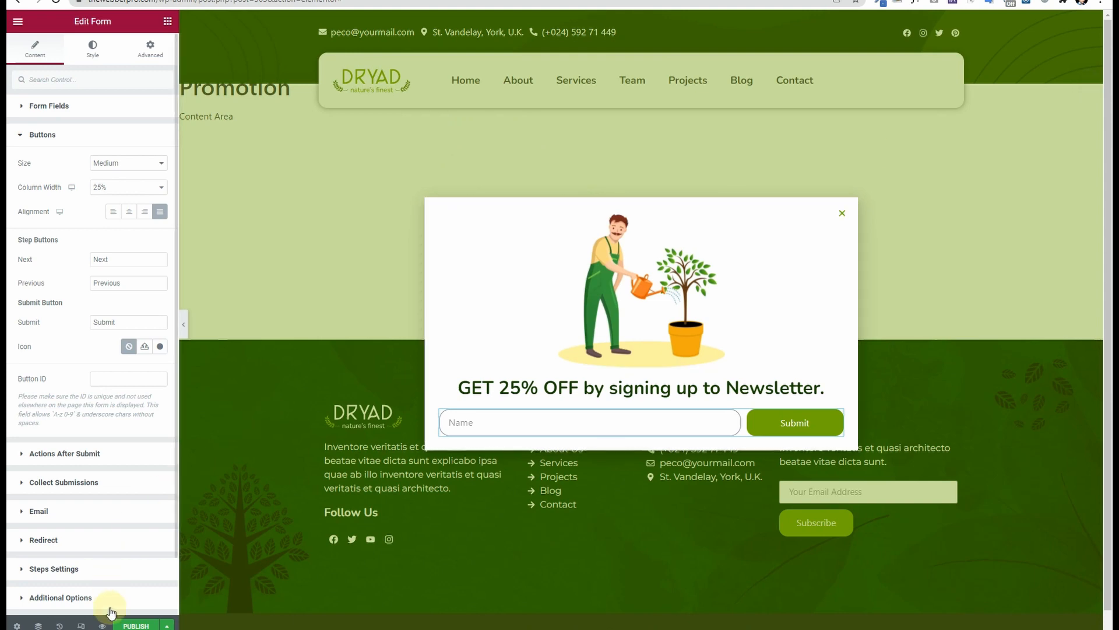
Step: In the publish settings, add an Entire Site display condition and then remove it
left_click(139, 625)
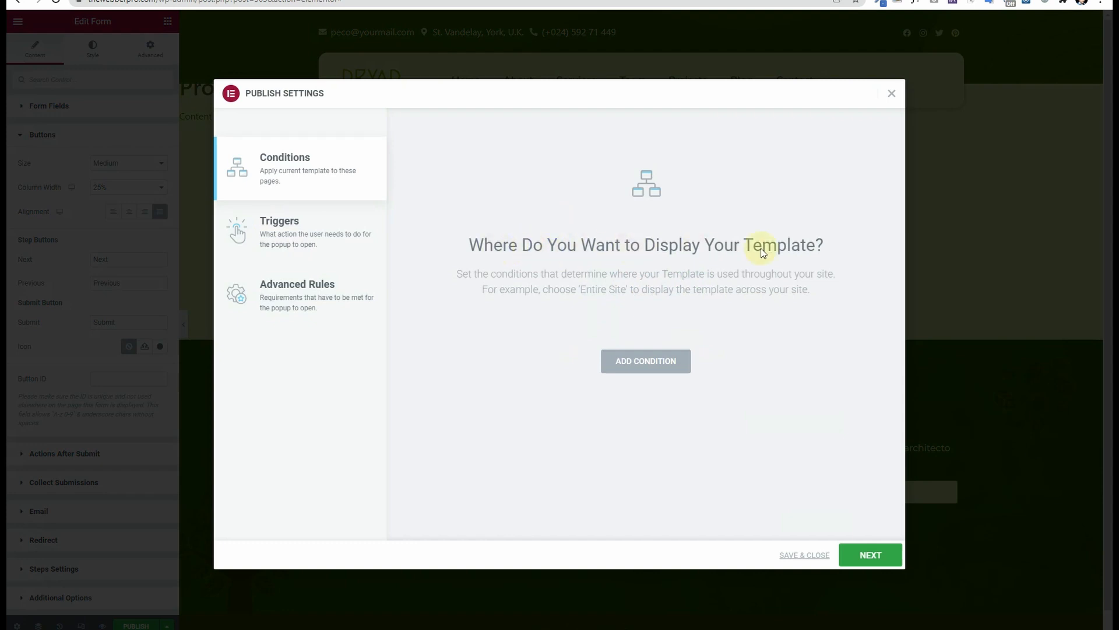
left_click(638, 375)
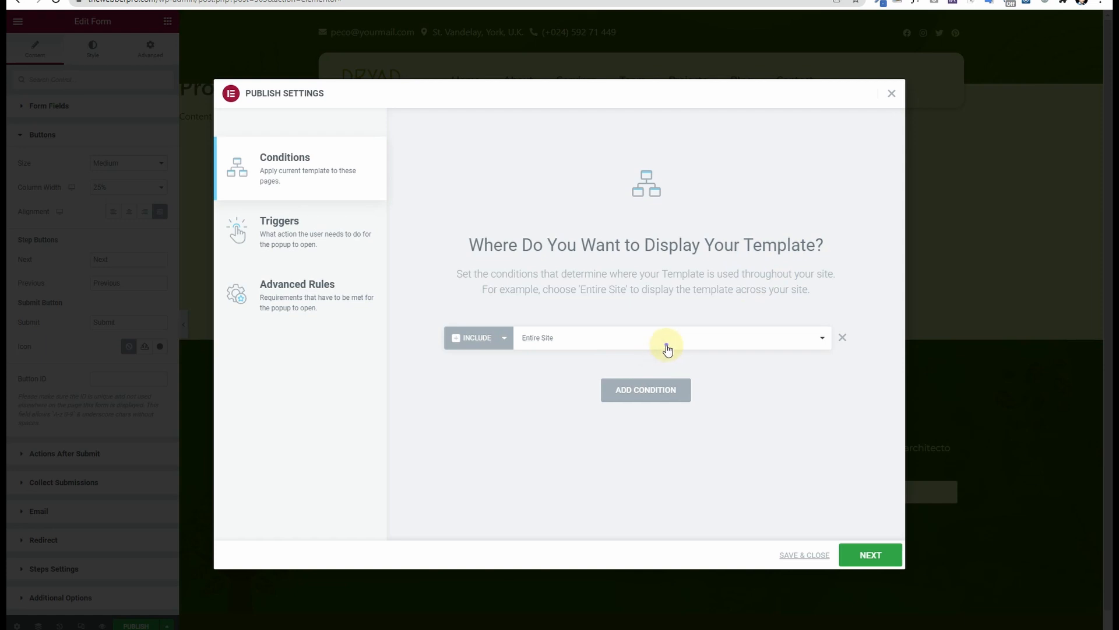
left_click(665, 344)
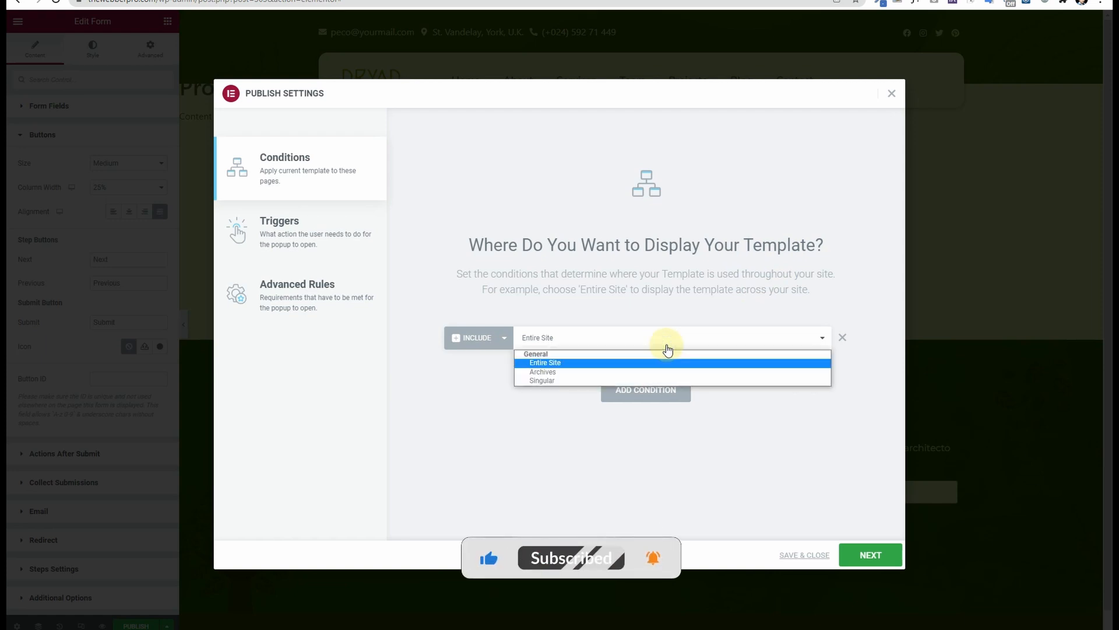
left_click(668, 348)
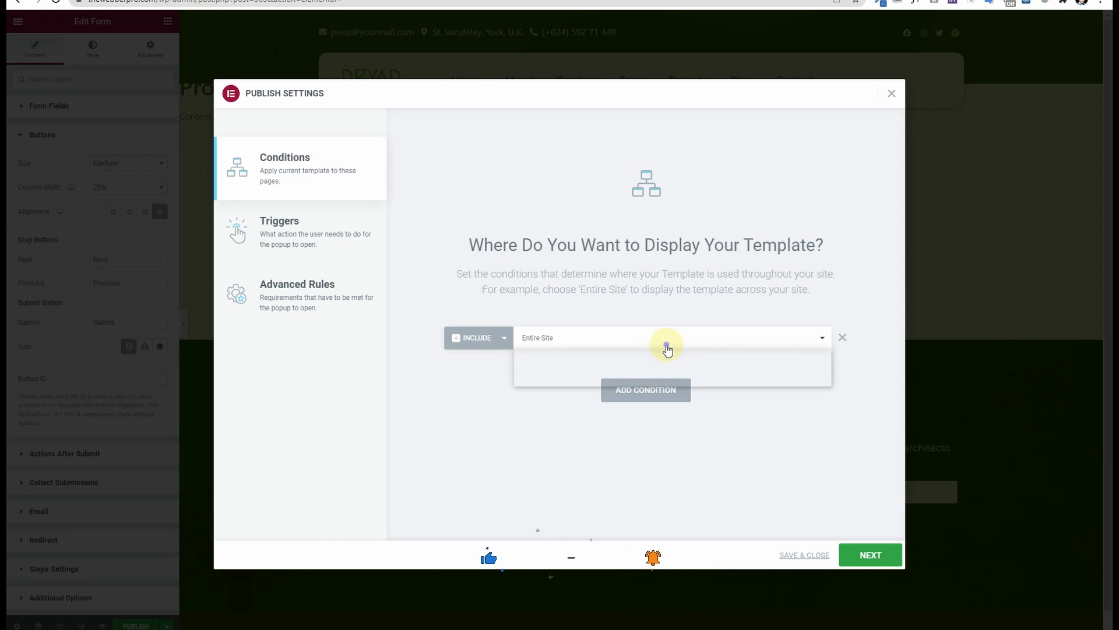
left_click(843, 338)
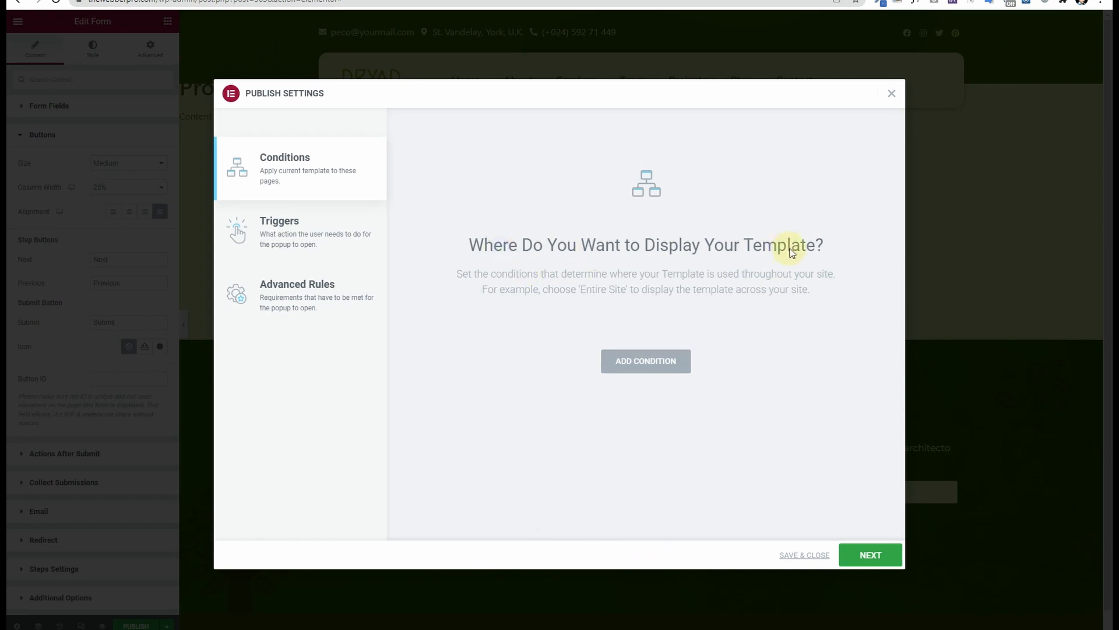
Step: Turn on the On Page Exit Intent trigger, save and close, then view the live homepage
left_click(293, 235)
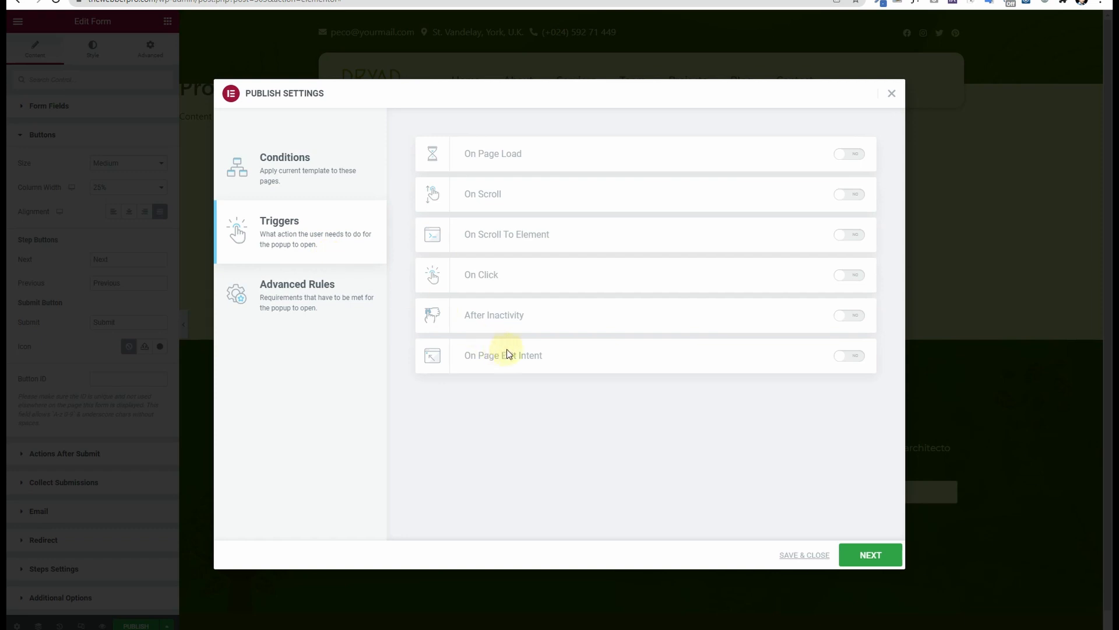
left_click(849, 356)
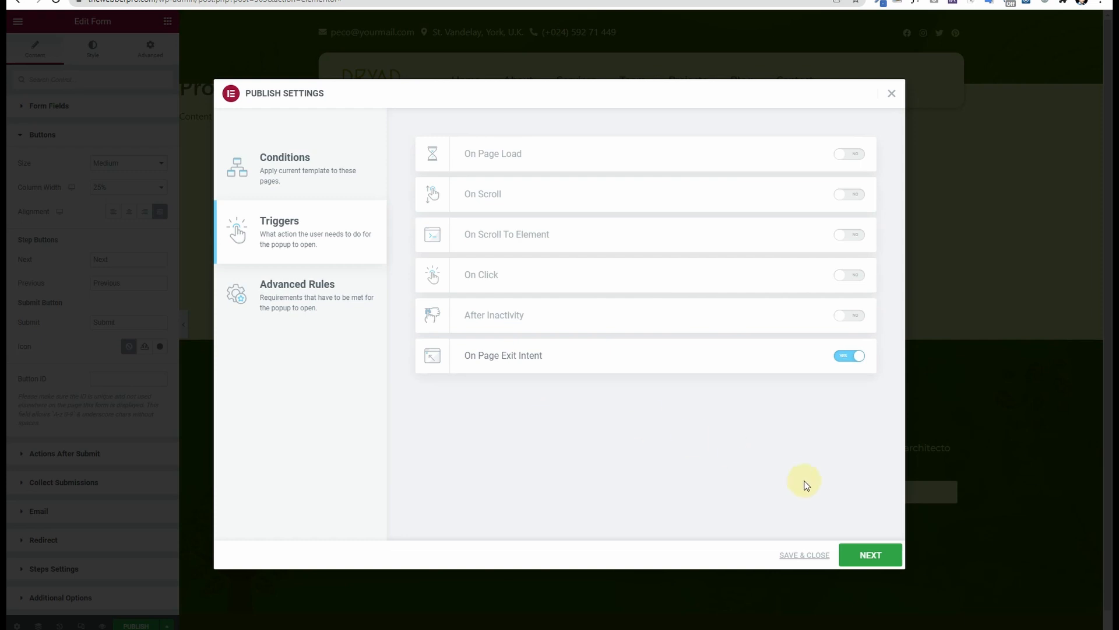
left_click(890, 564)
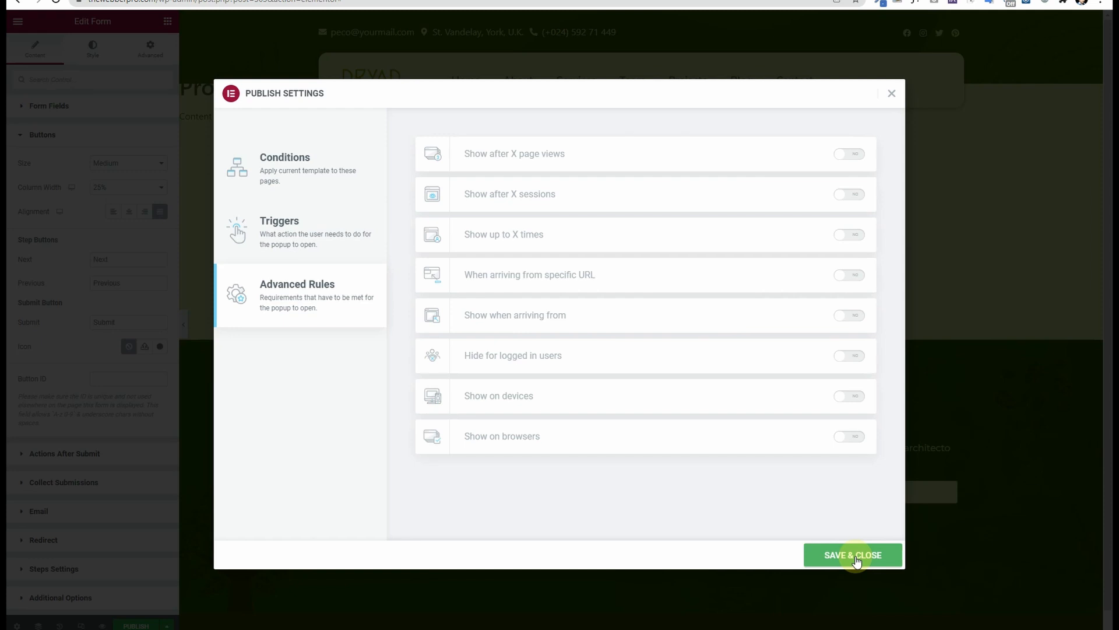
left_click(855, 557)
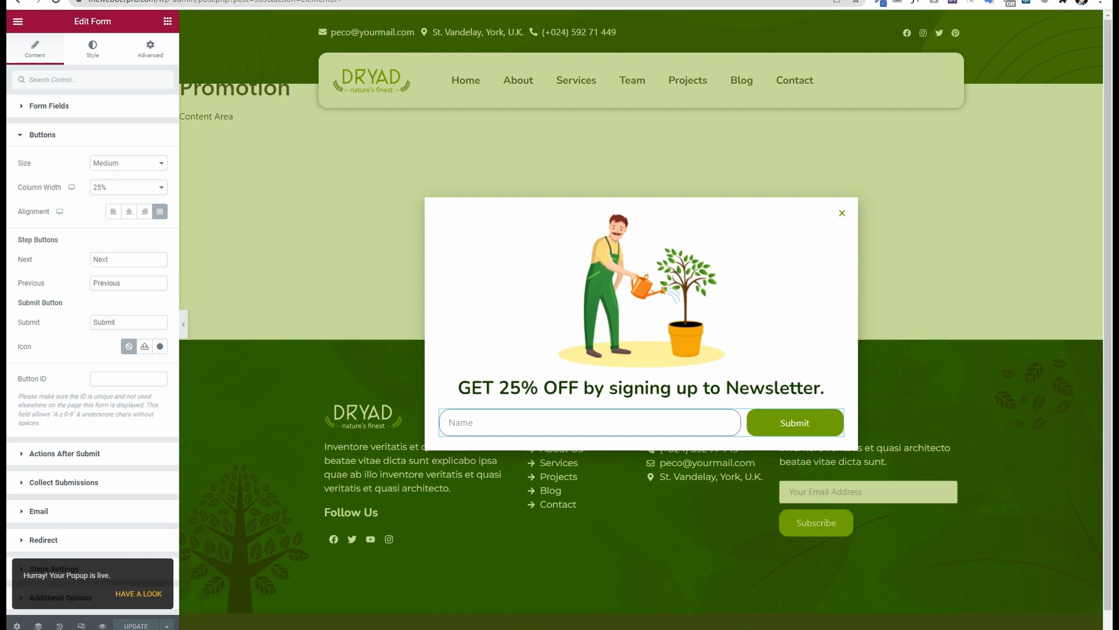
left_click(72, 0)
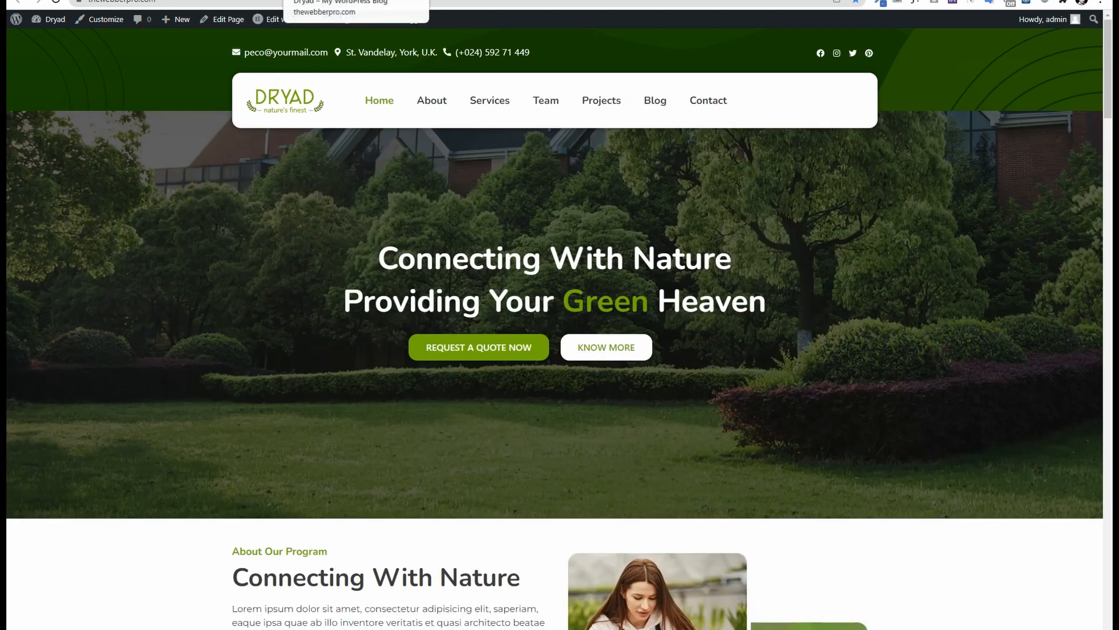
Step: Add an Include Entire Site display condition via Display Conditions and save the publish settings
scroll(394, 23, "down", 7)
scroll(394, 23, "up", 7)
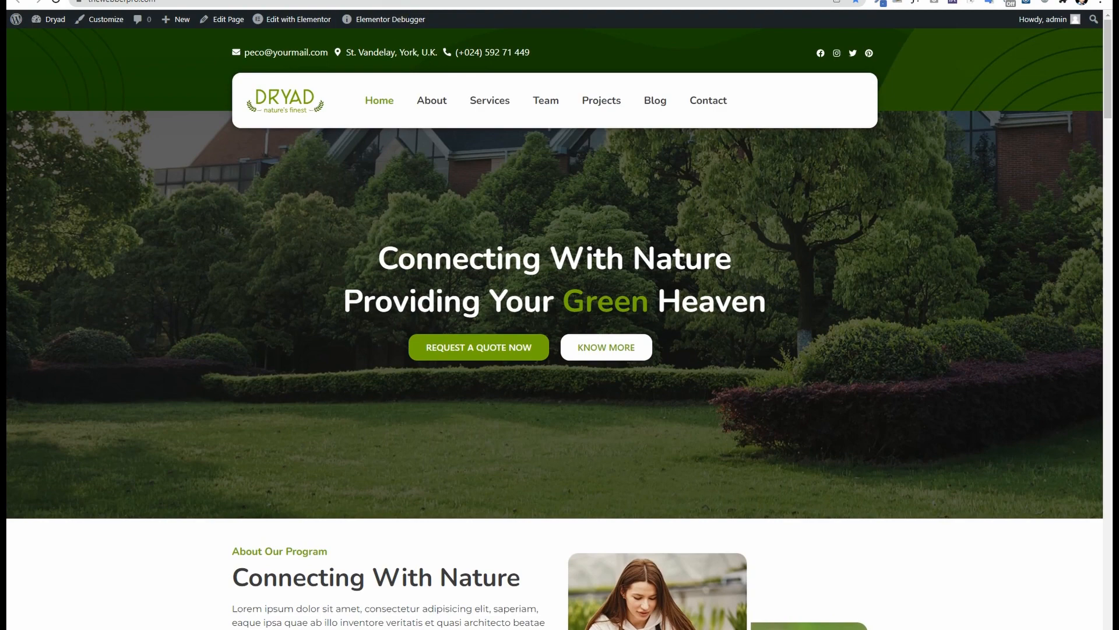
scroll(378, 304, "down", 5)
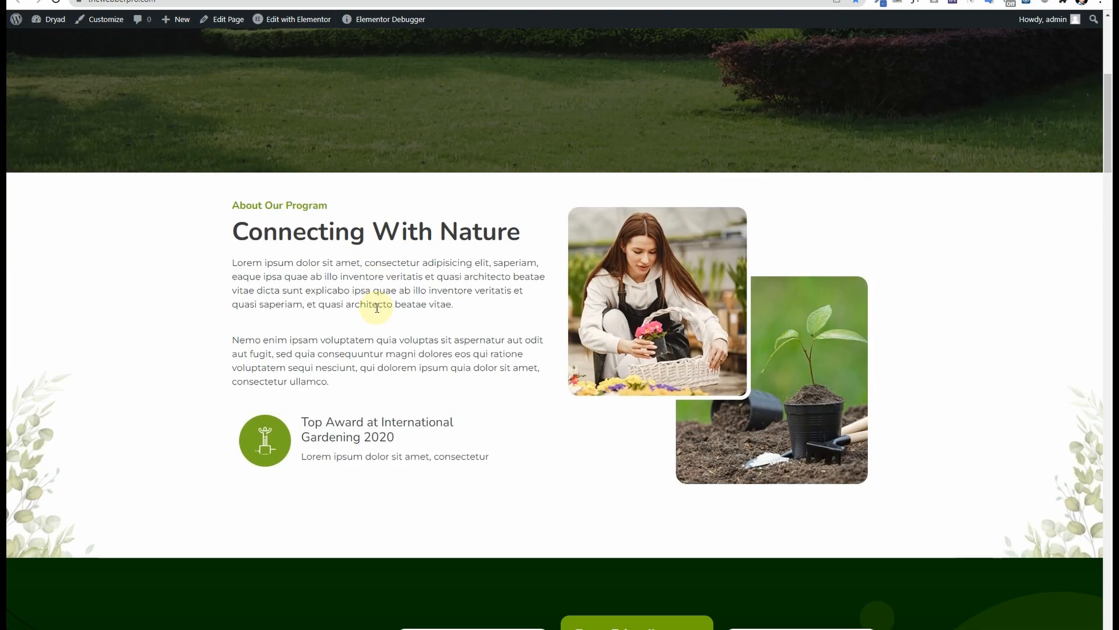
scroll(370, 305, "up", 5)
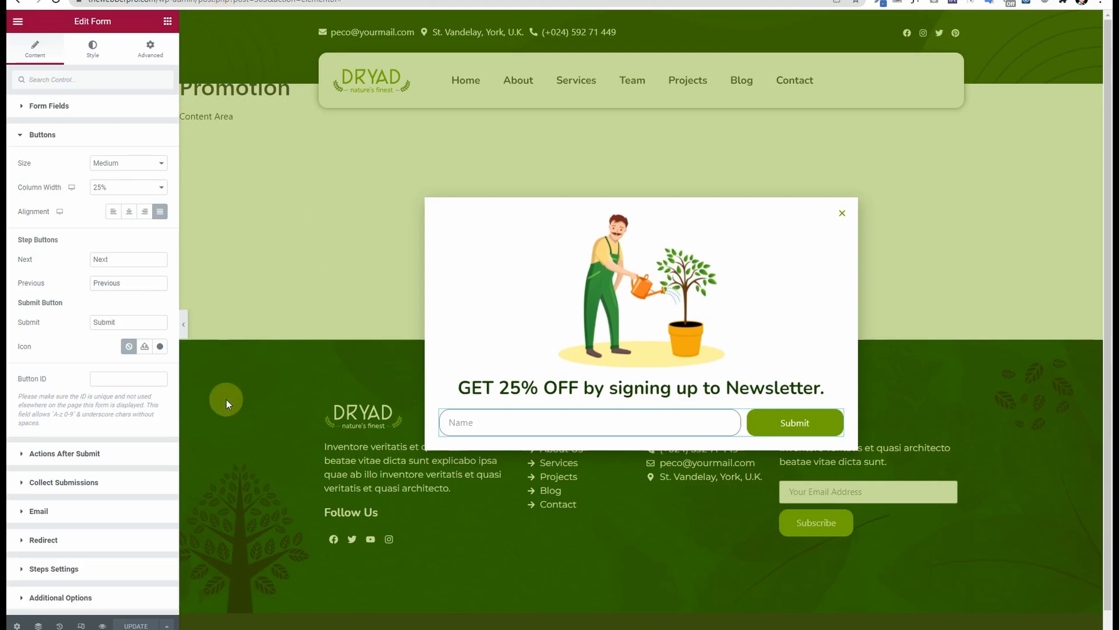
left_click(168, 626)
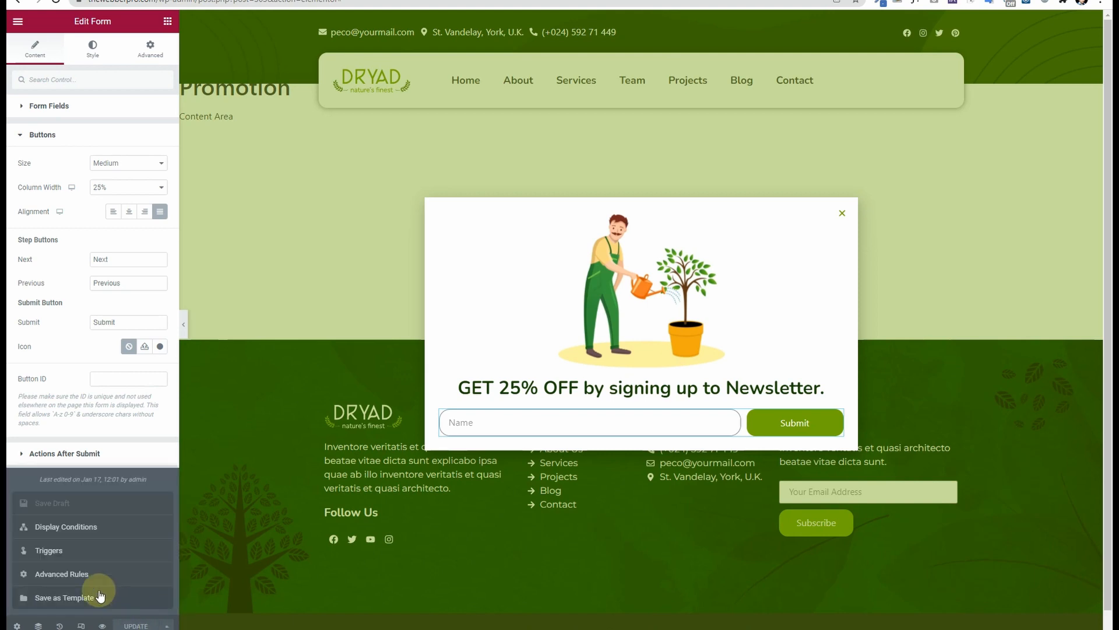
left_click(104, 527)
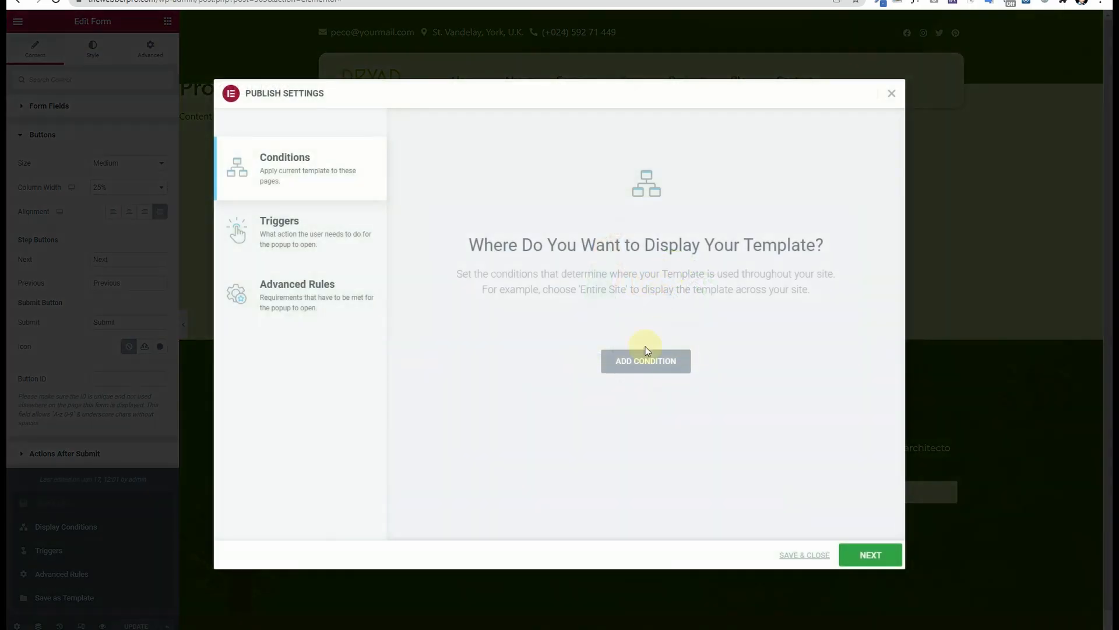
left_click(645, 359)
left_click(872, 554)
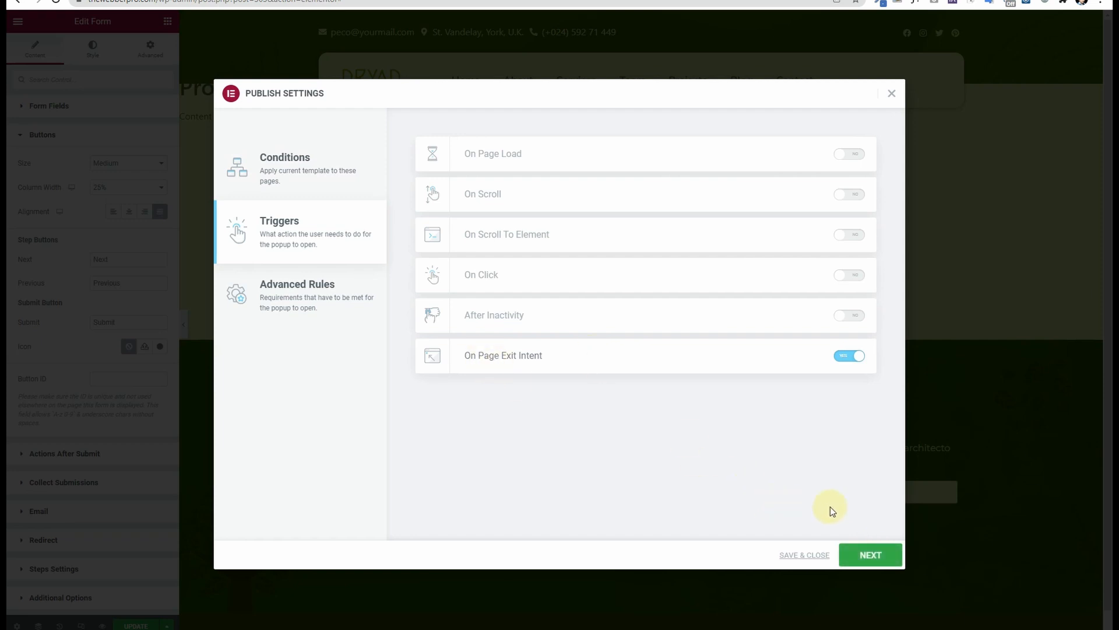
left_click(873, 554)
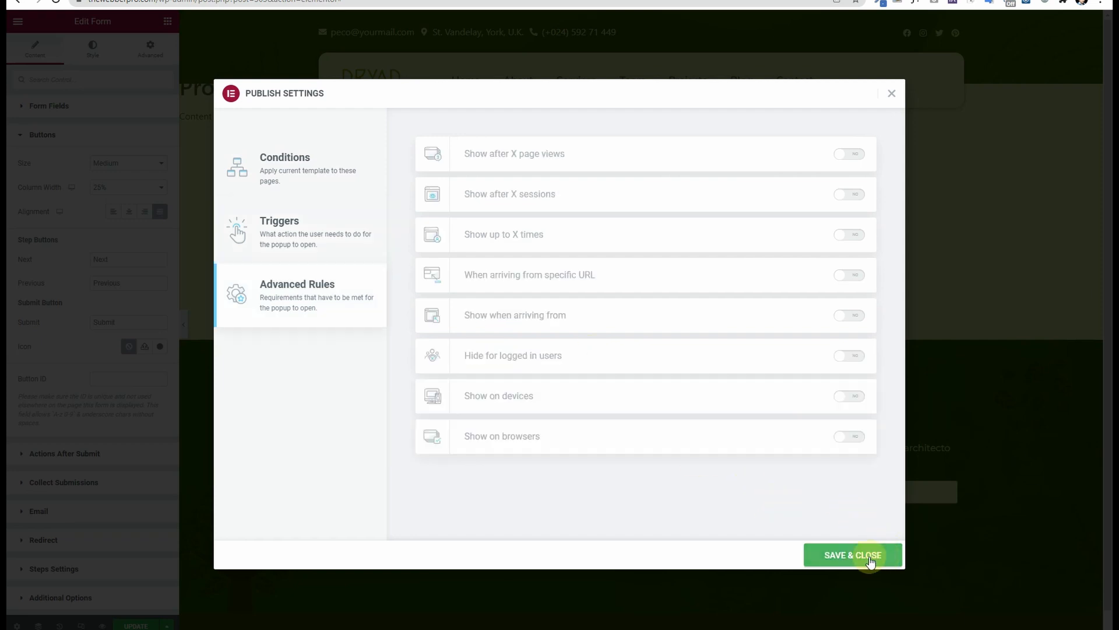
left_click(869, 556)
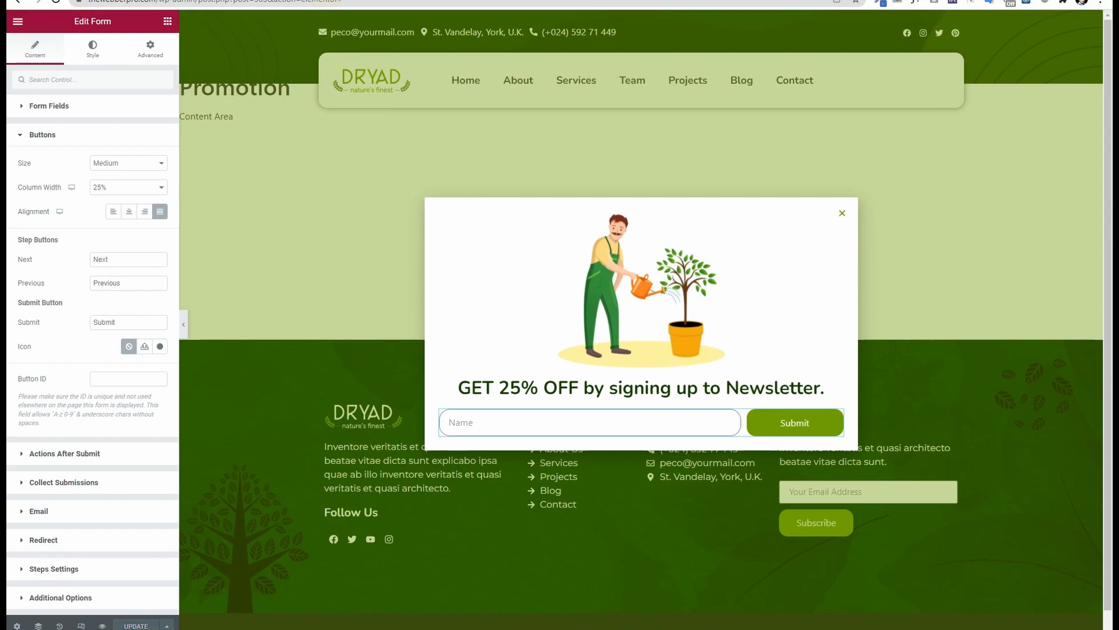
left_click(298, 0)
Step: Reload the live Dryad homepage and scroll it until the 25% OFF newsletter popup appears
left_click(56, 1)
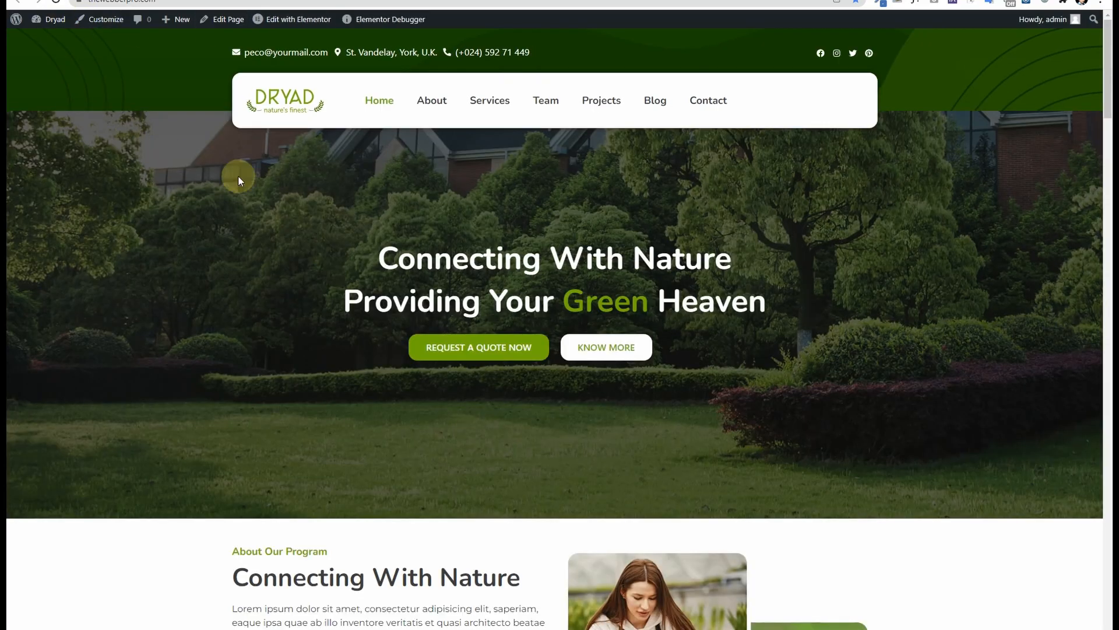
scroll(337, 206, "down", 5)
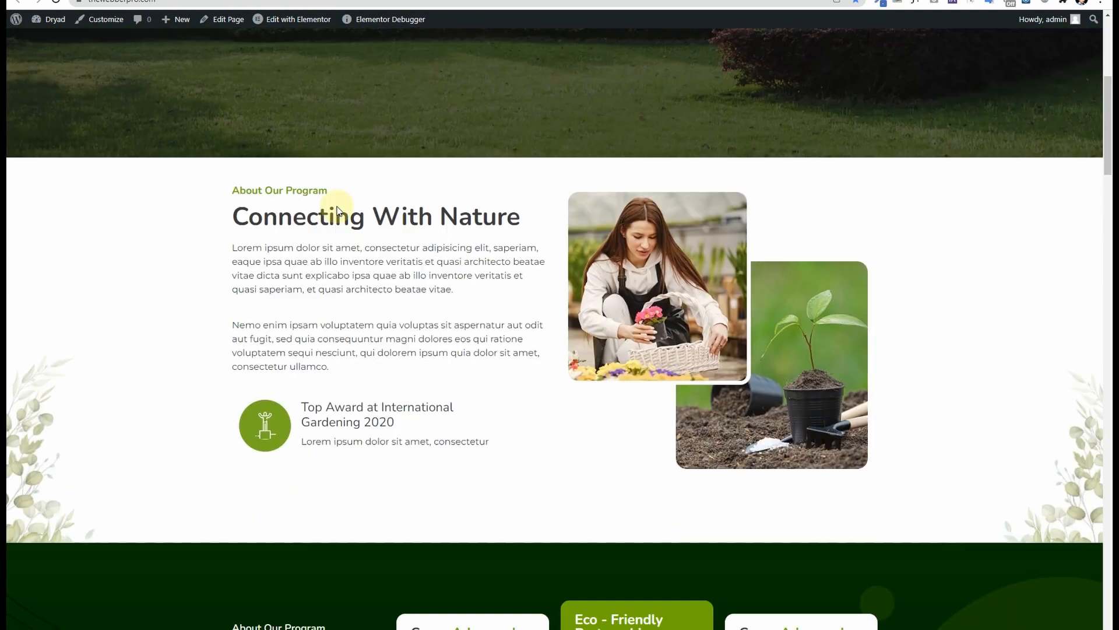
scroll(337, 210, "down", 18)
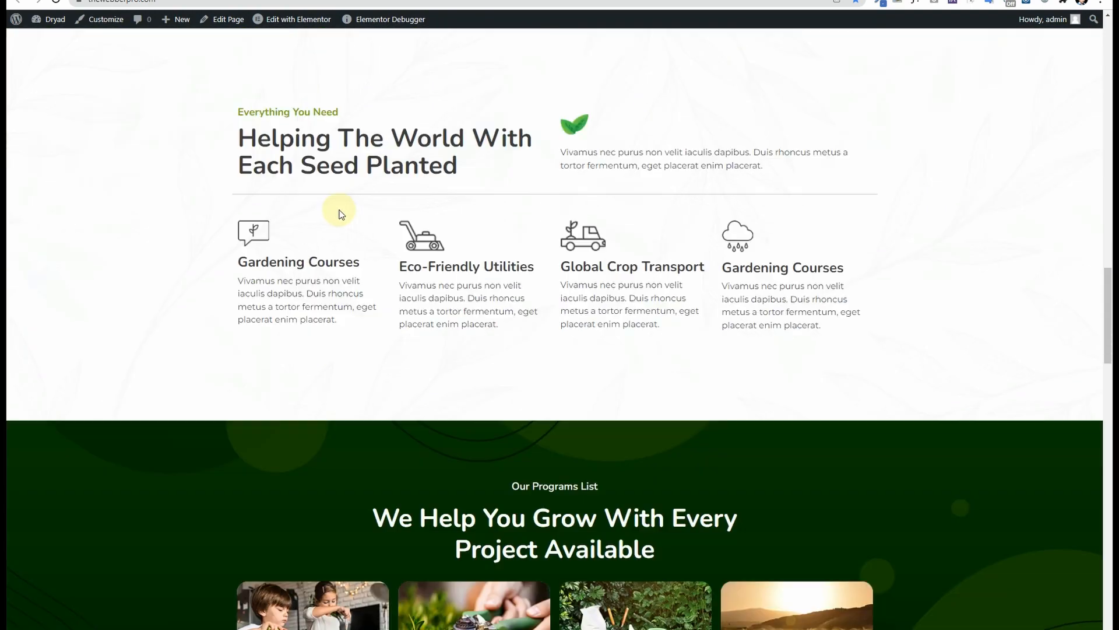
scroll(341, 214, "up", 20)
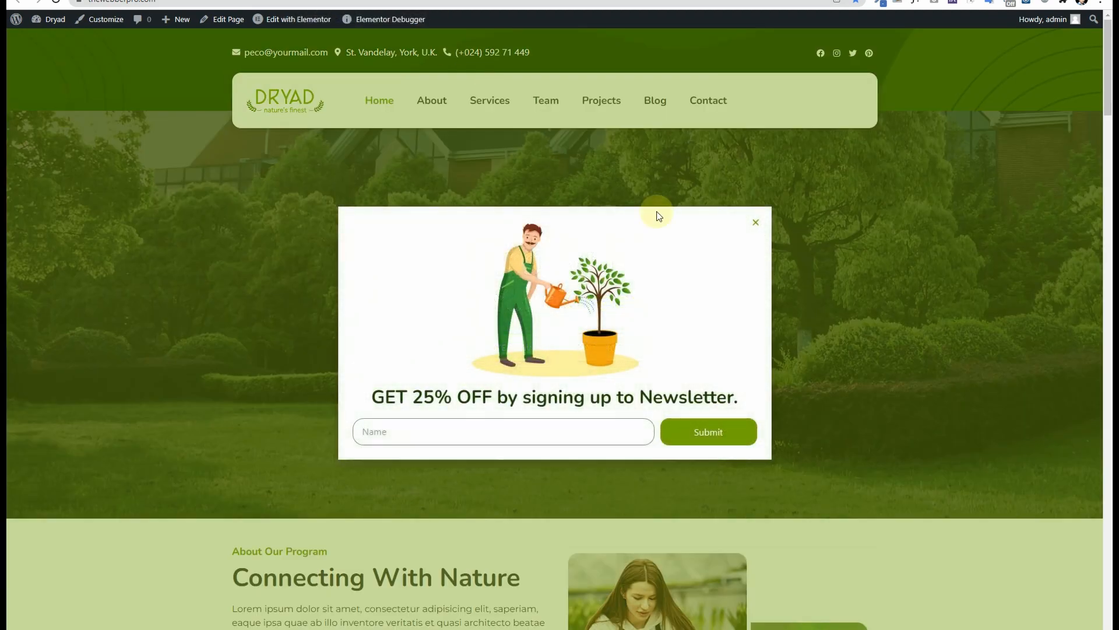
scroll(842, 254, "down", 10)
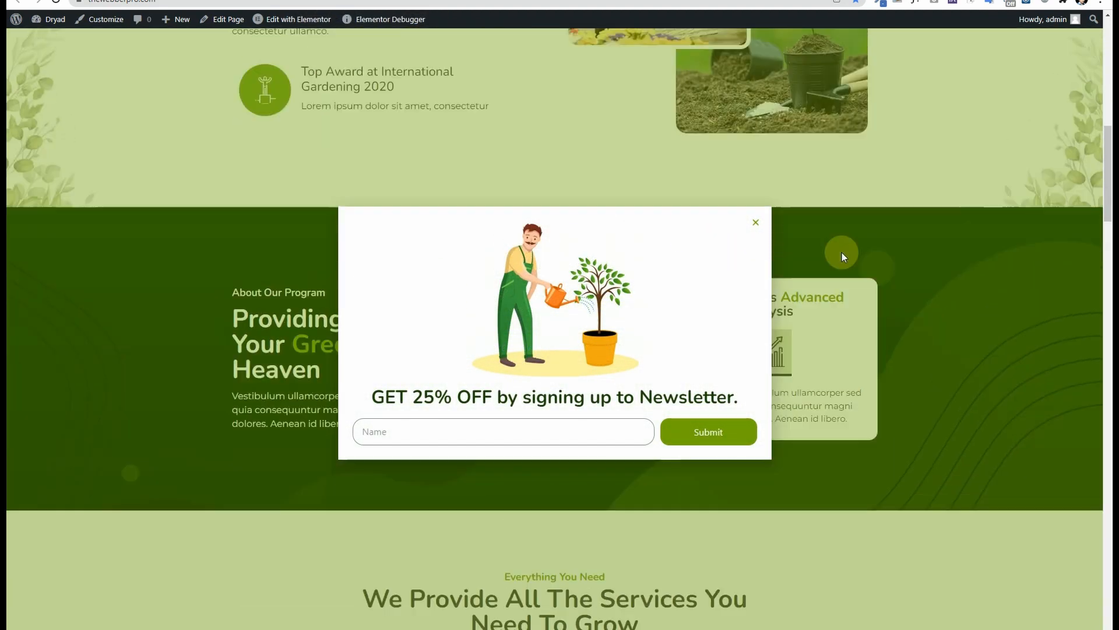
scroll(842, 253, "up", 10)
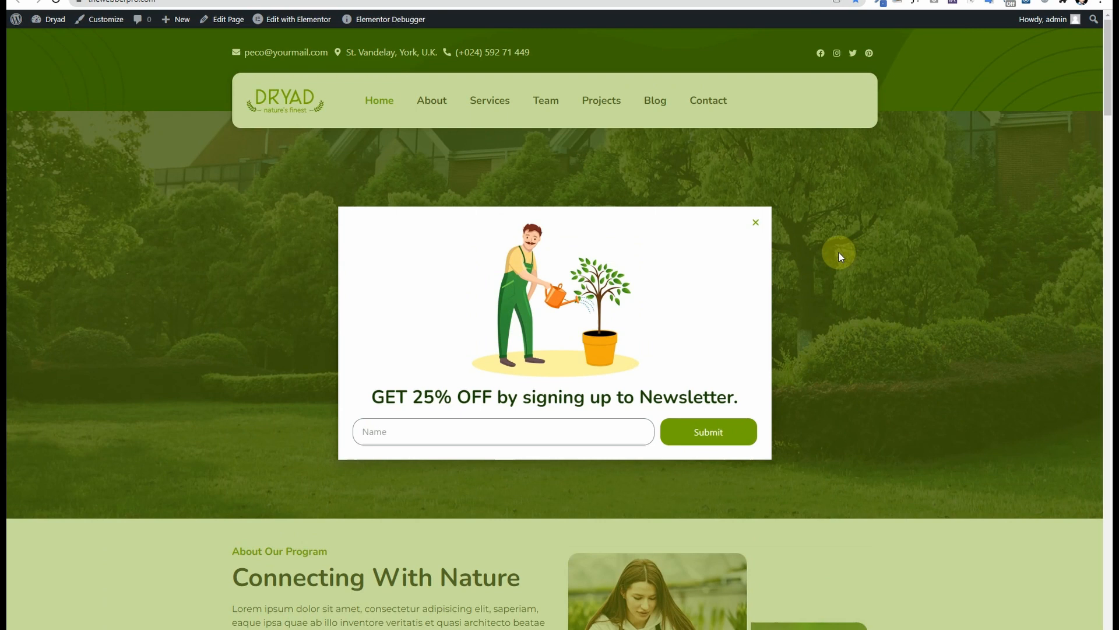